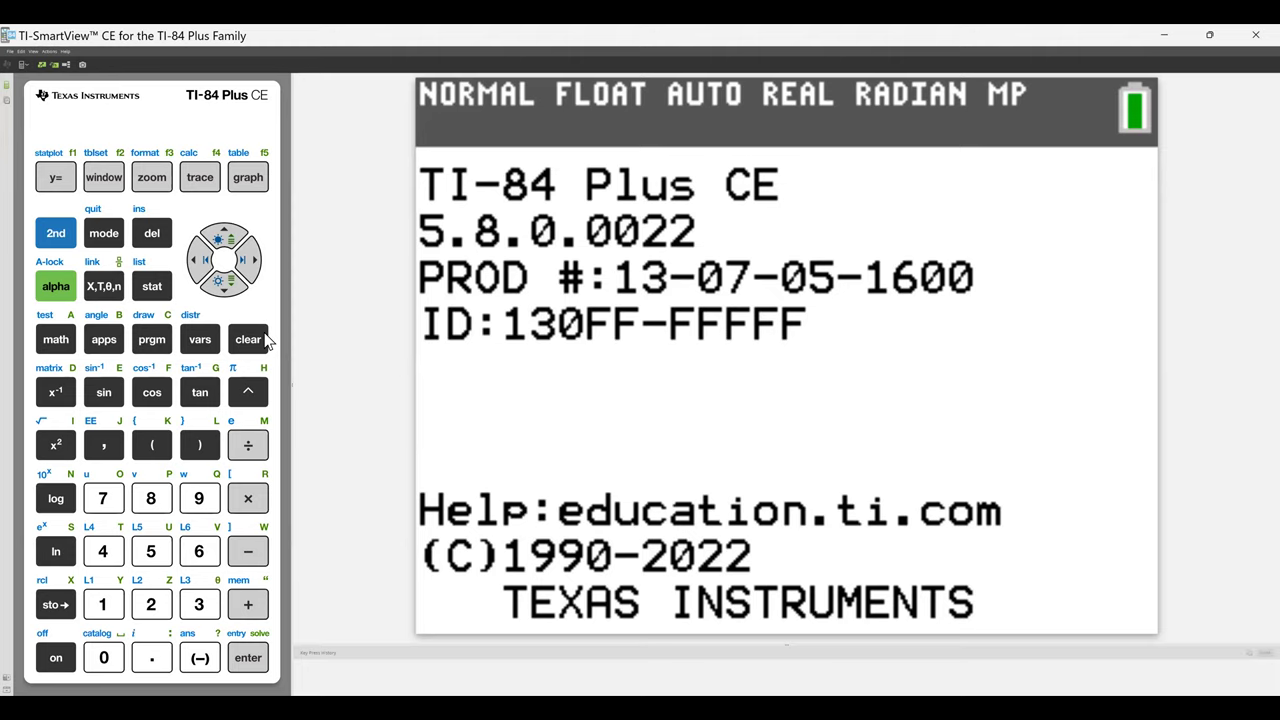
# Clear the startup information from the home screen and bring up the Y= function editor
pyautogui.click(264, 339)
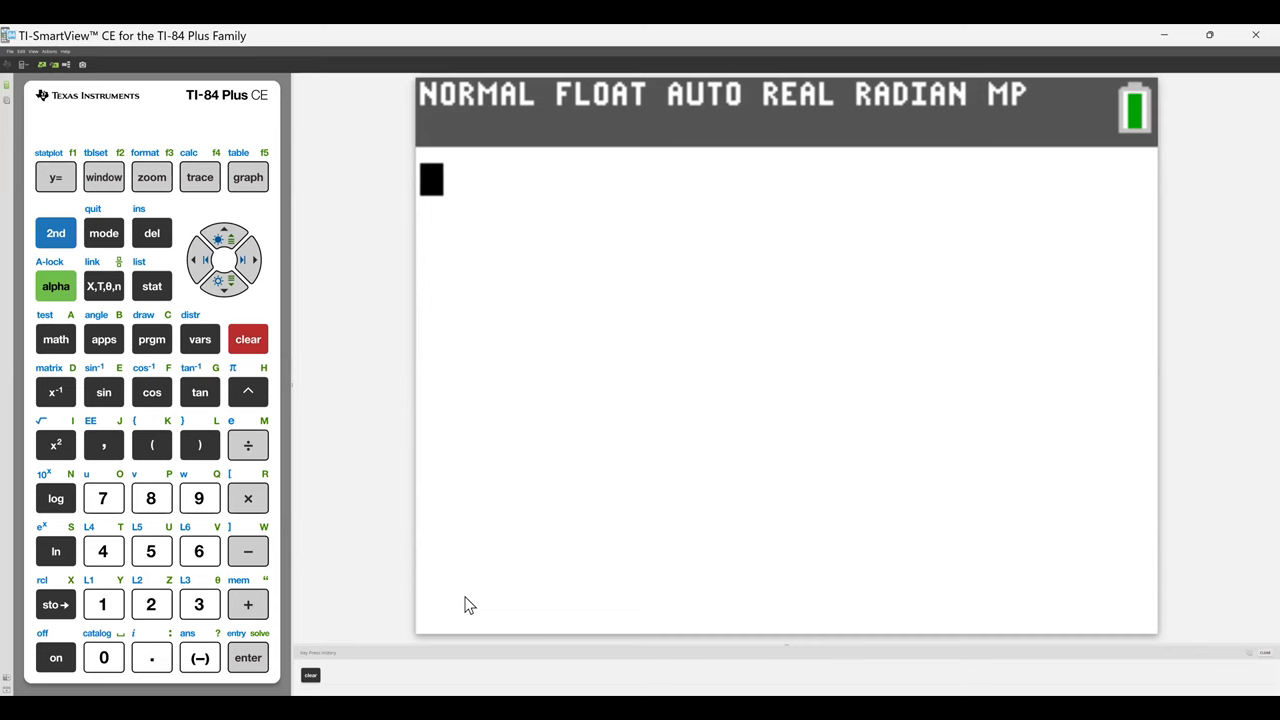
pyautogui.press('F1')
pyautogui.press('F1')
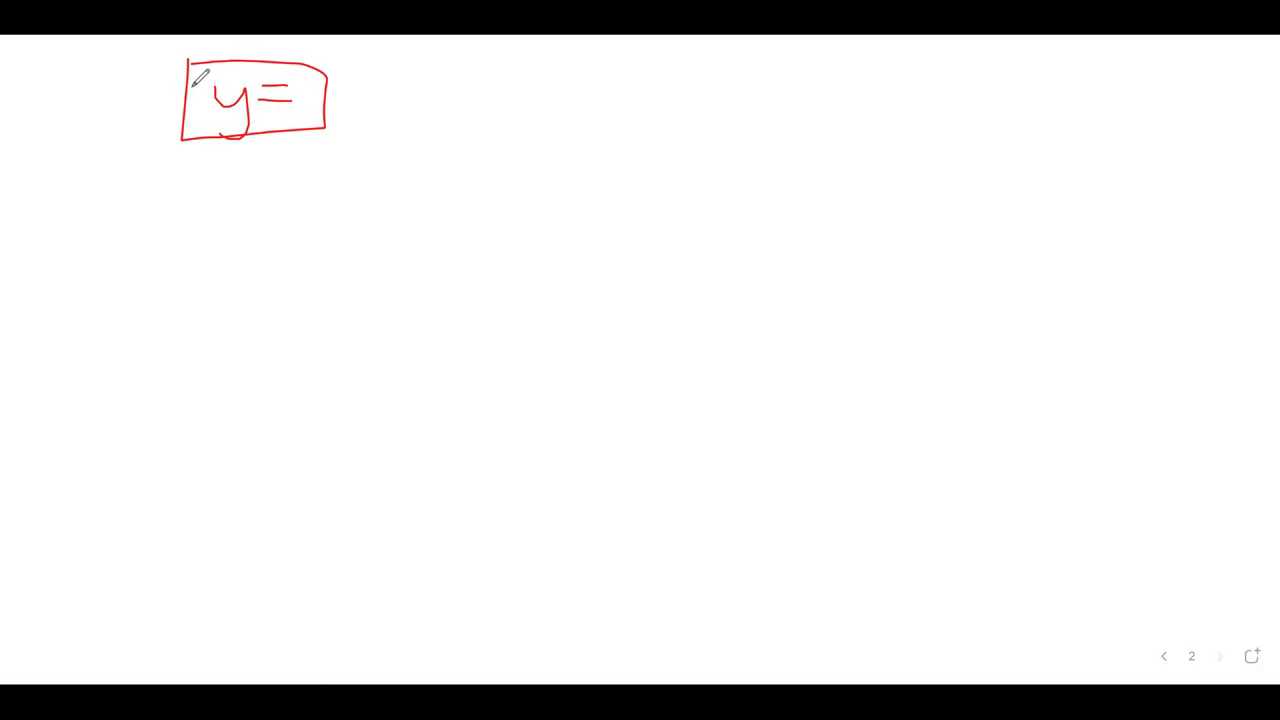
# Return from the whiteboard to the calculator emulator showing the empty Y1 line
pyautogui.hotkey('alt', 'Tab')
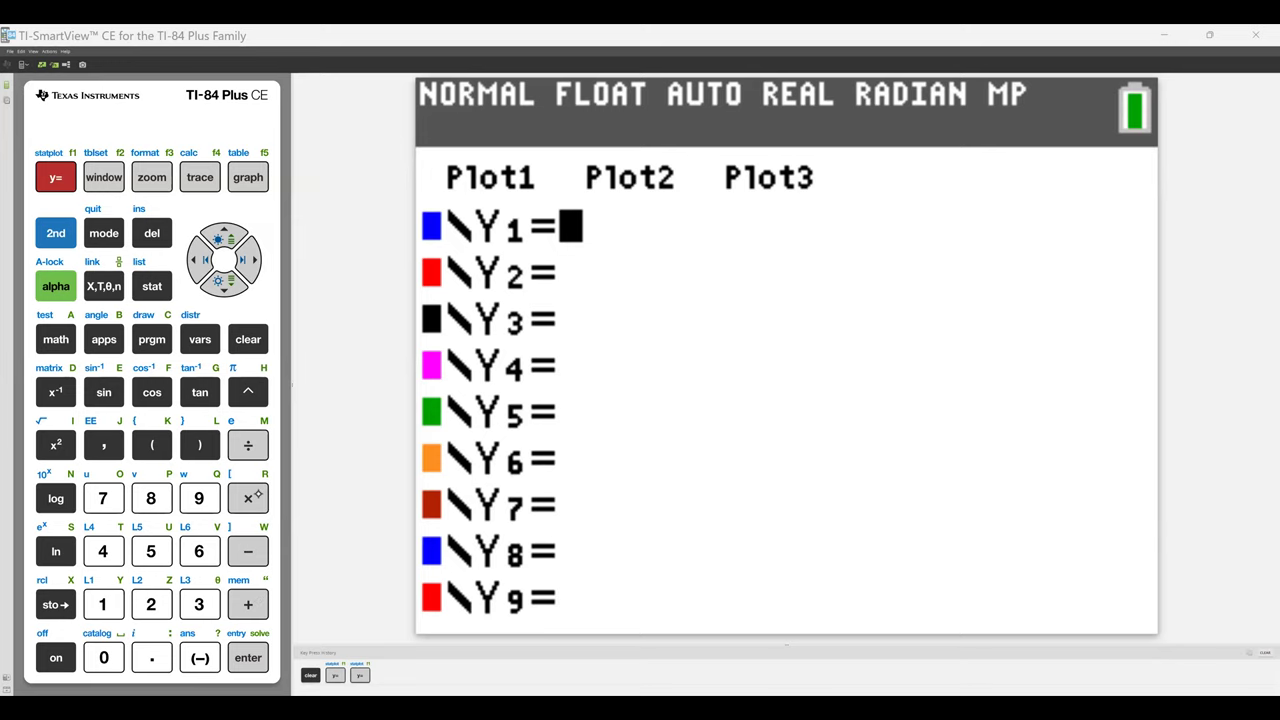
pyautogui.press('+')
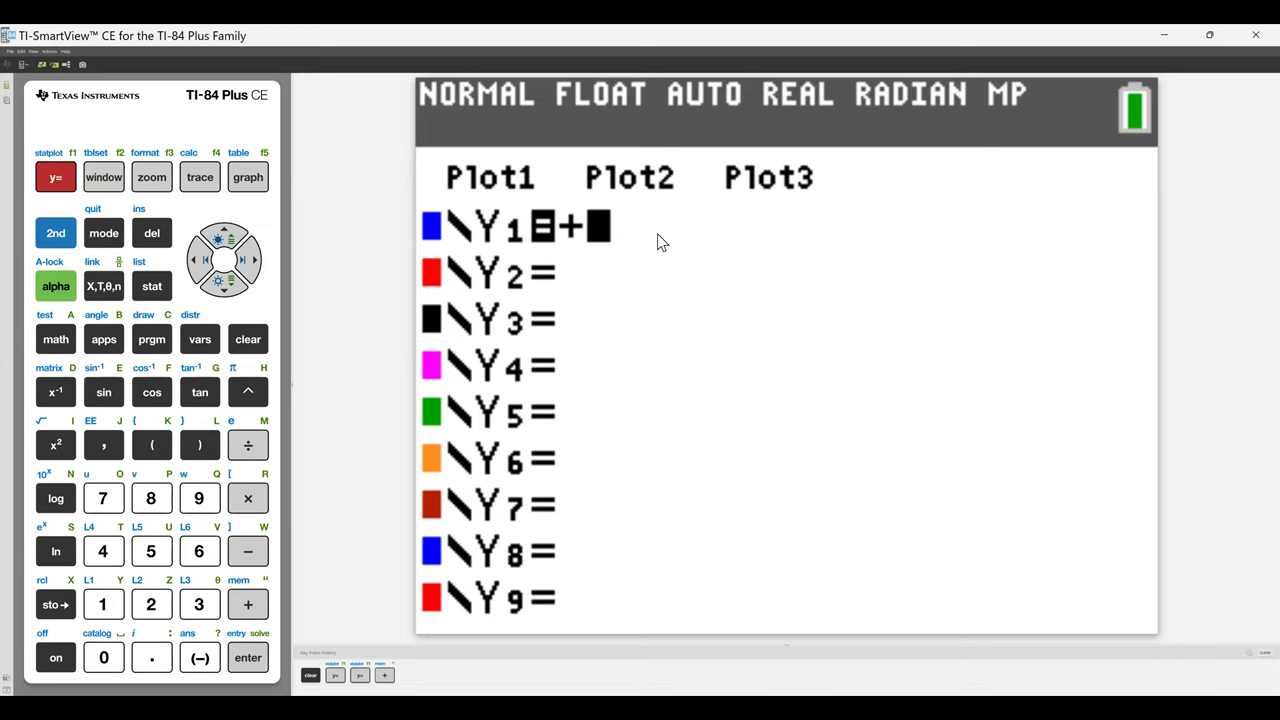
pyautogui.write('+--**/')
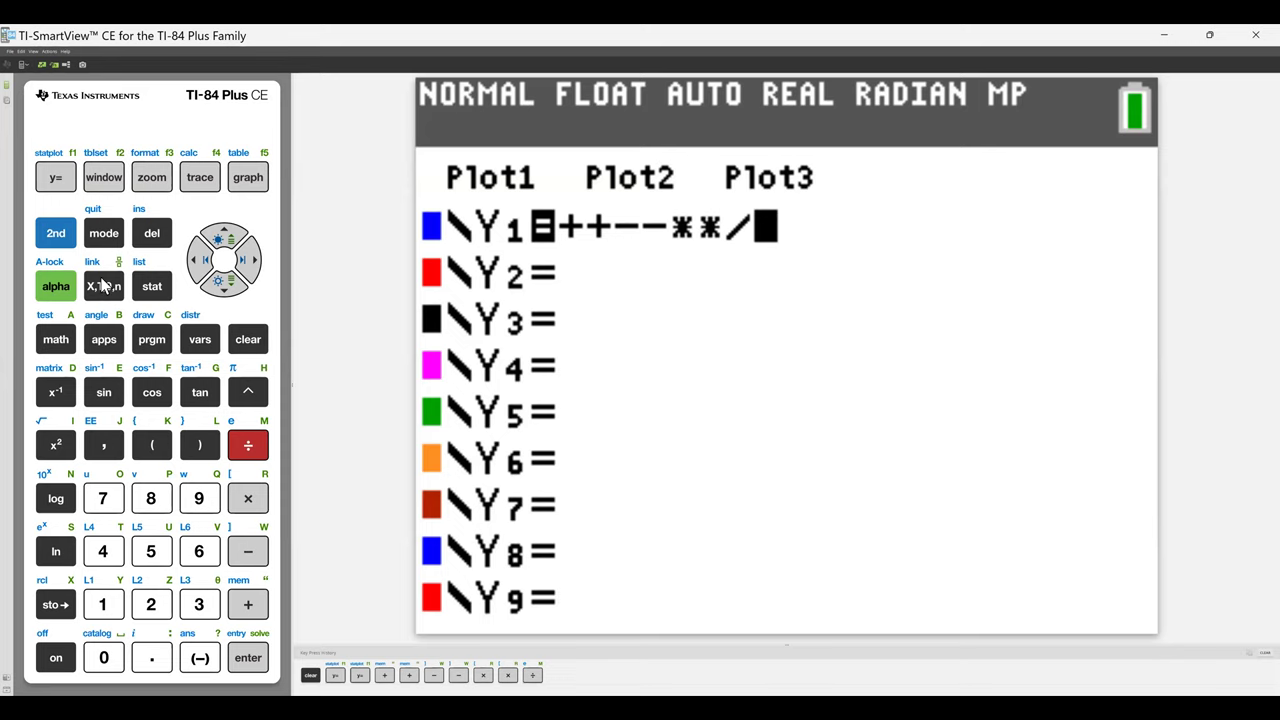
pyautogui.press('Escape')
pyautogui.press('Escape')
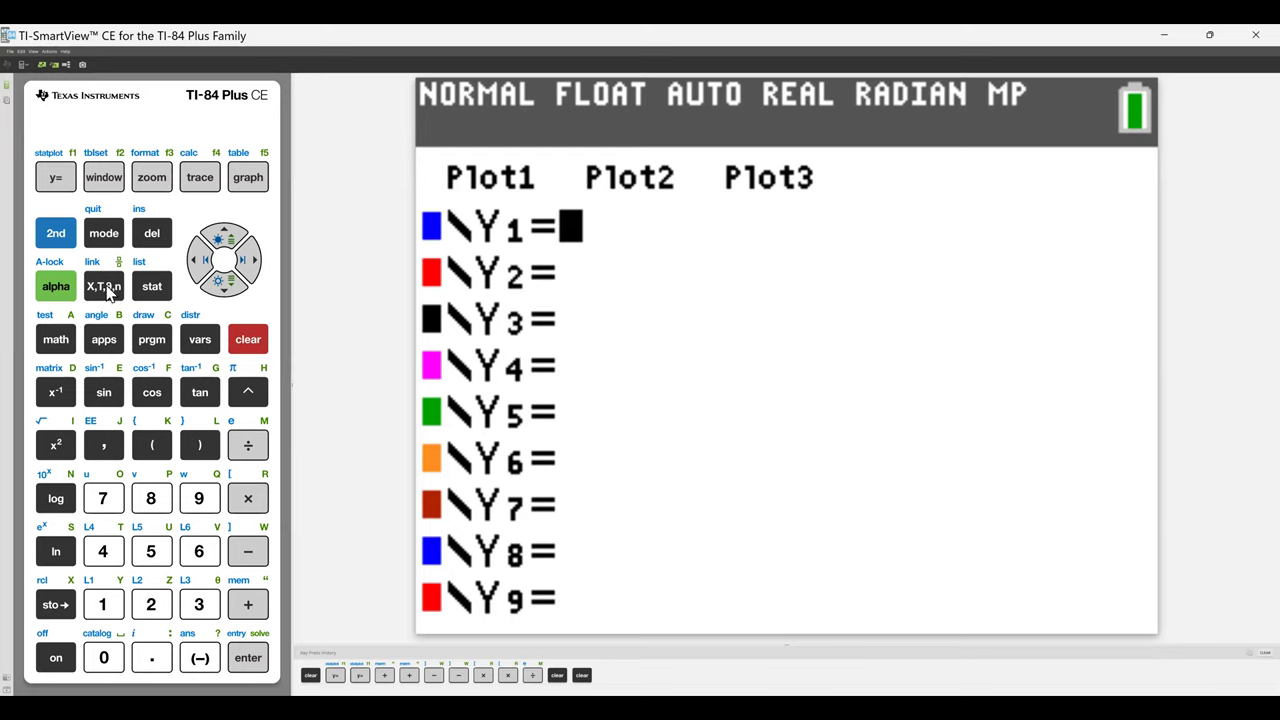
# Enter the variable X after Y1=
pyautogui.click(110, 288)
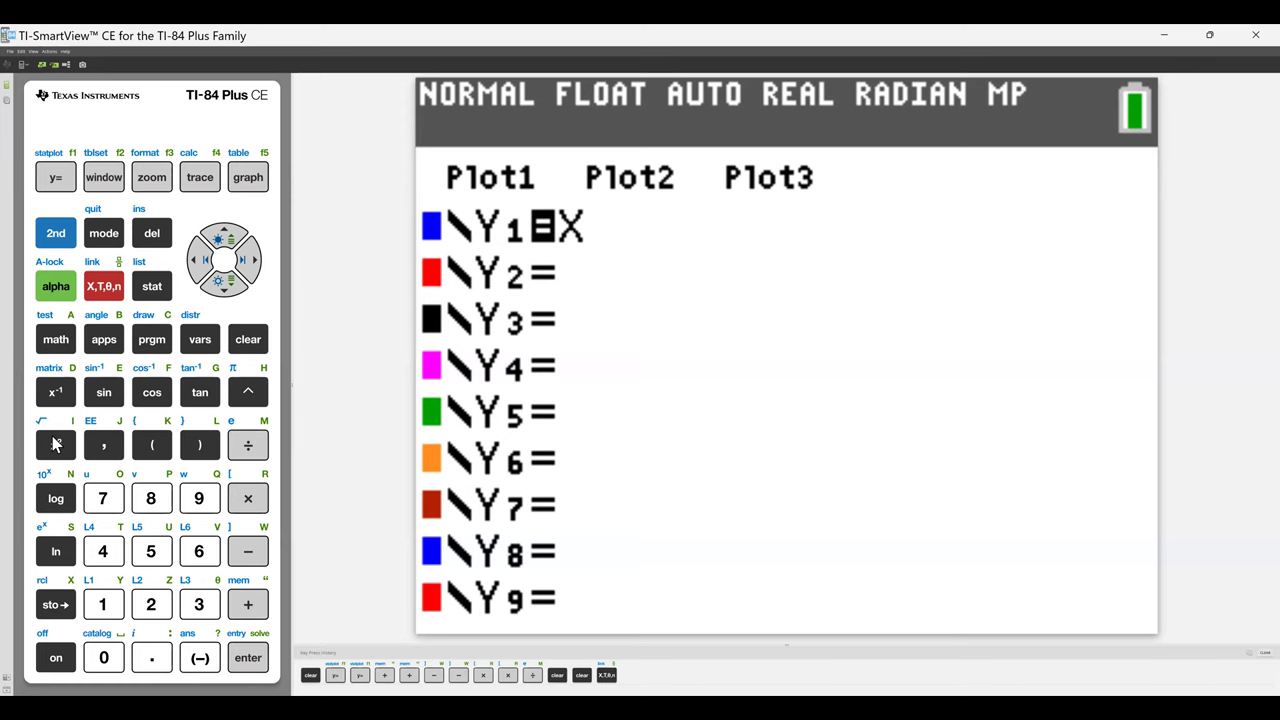
# Square the X and add +X−1 to make Y1 = X²+X−1
pyautogui.click(55, 444)
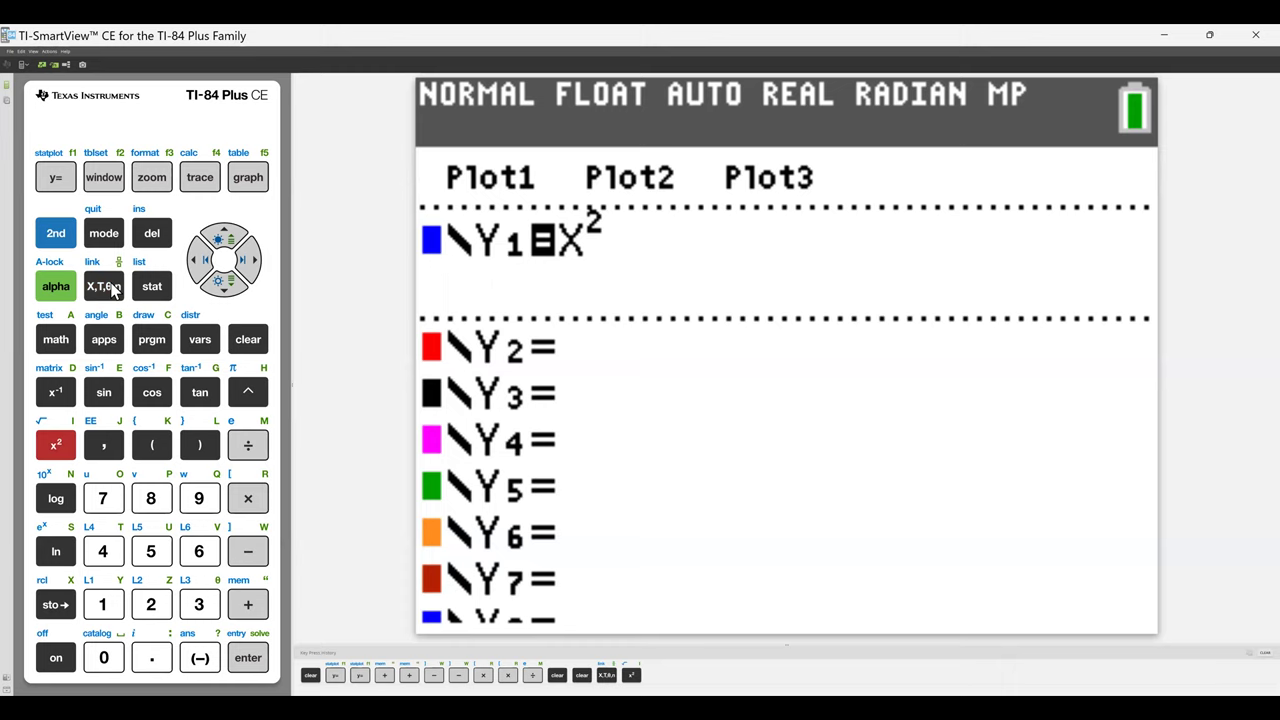
pyautogui.write('+x-')
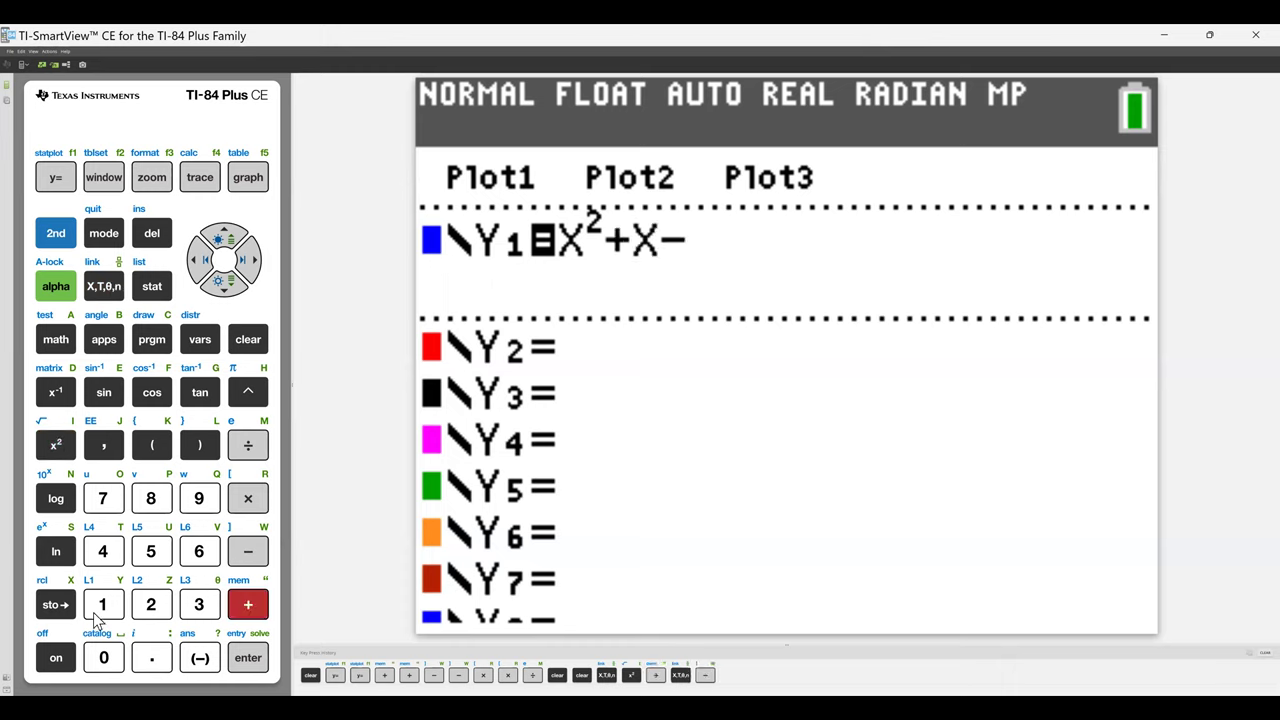
pyautogui.write('1')
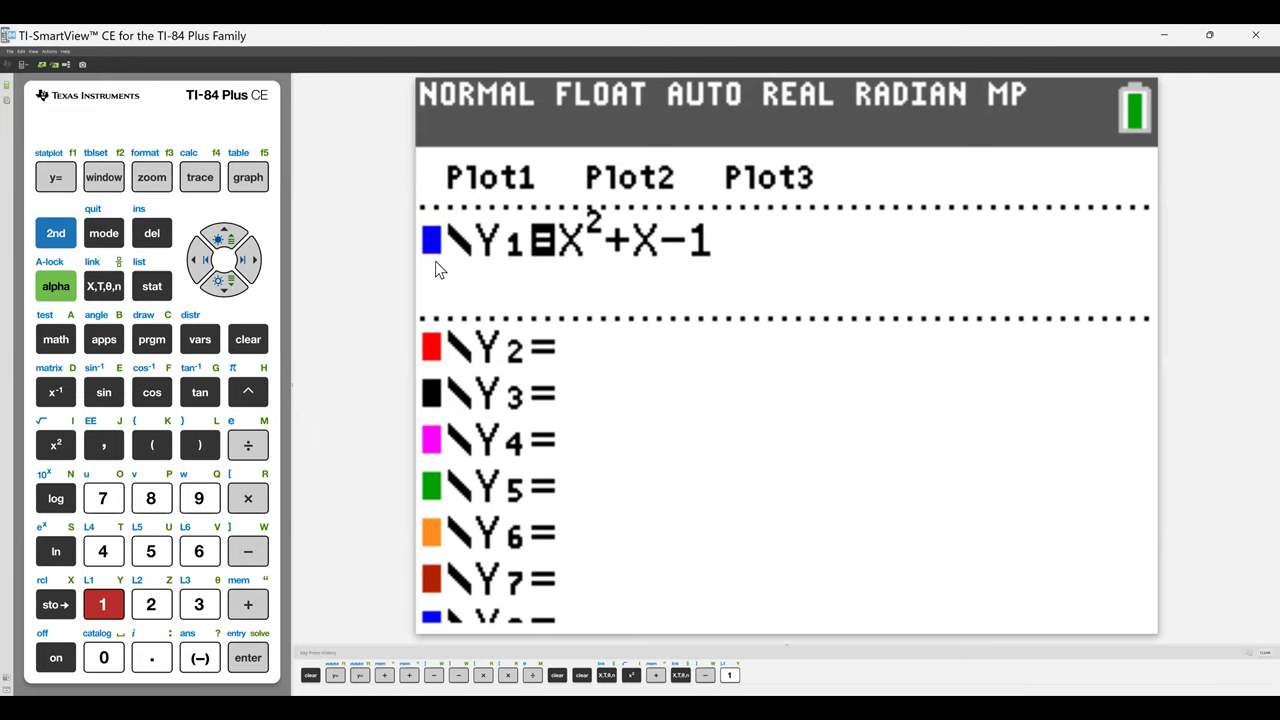
# Graph Y1 = X²+X−1 as an upward-opening parabola in the standard window
pyautogui.click(250, 182)
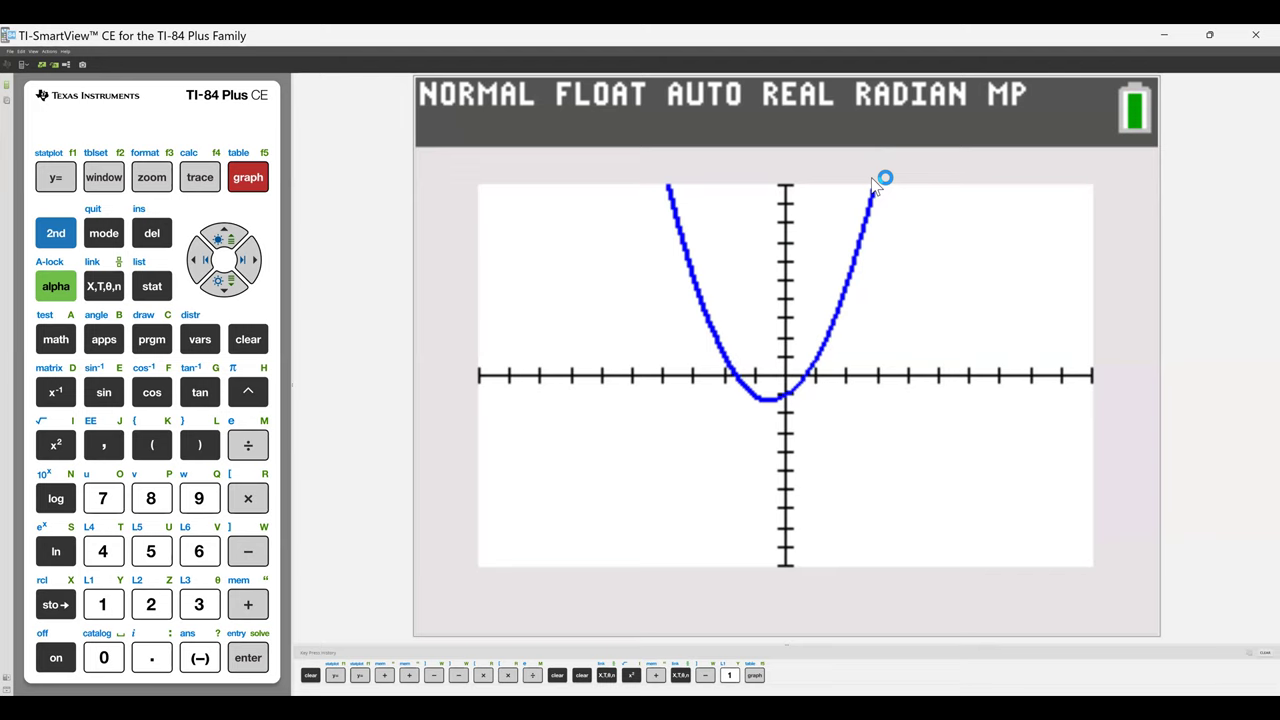
# Leave the graph screen to head back to the function editor
pyautogui.click(60, 179)
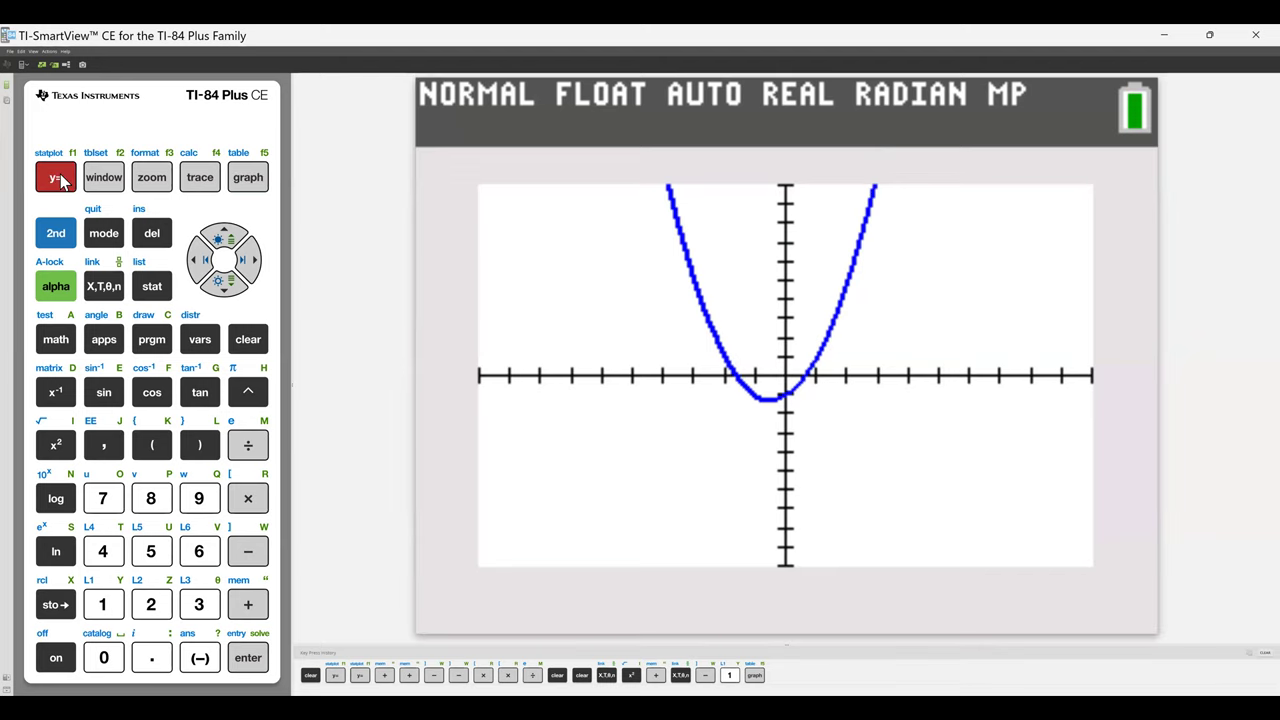
pyautogui.click(62, 179)
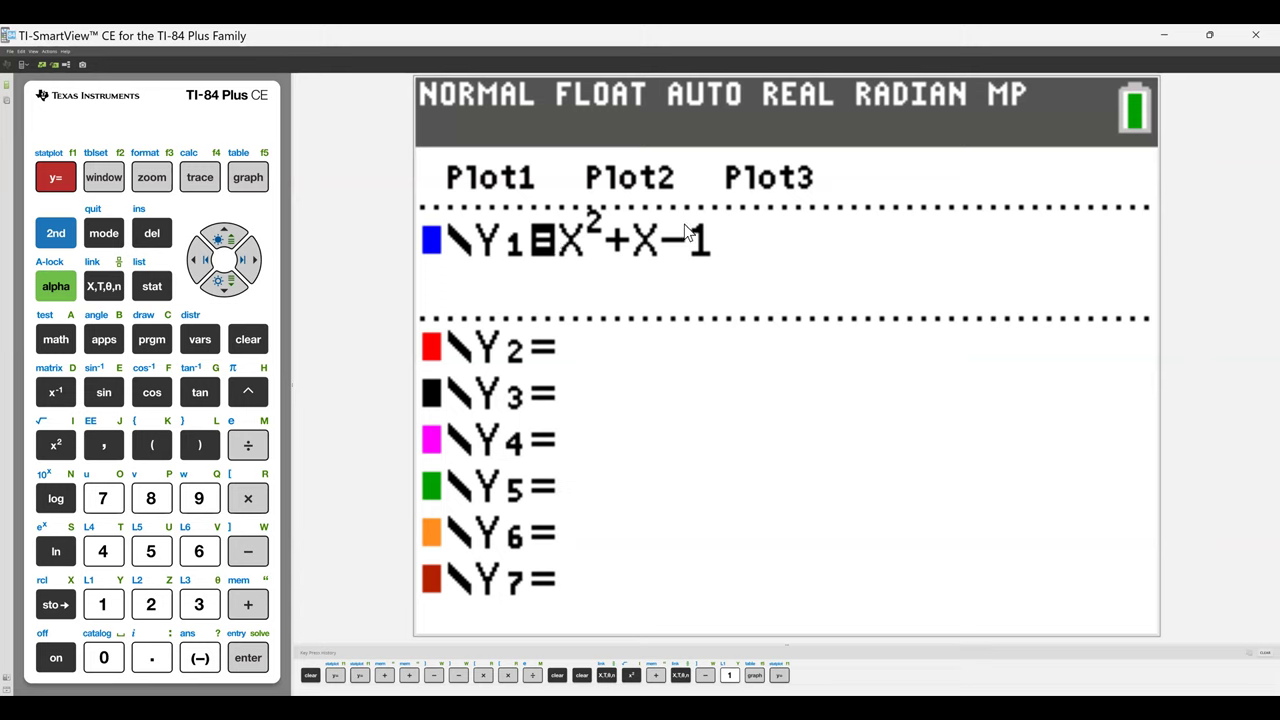
pyautogui.click(262, 178)
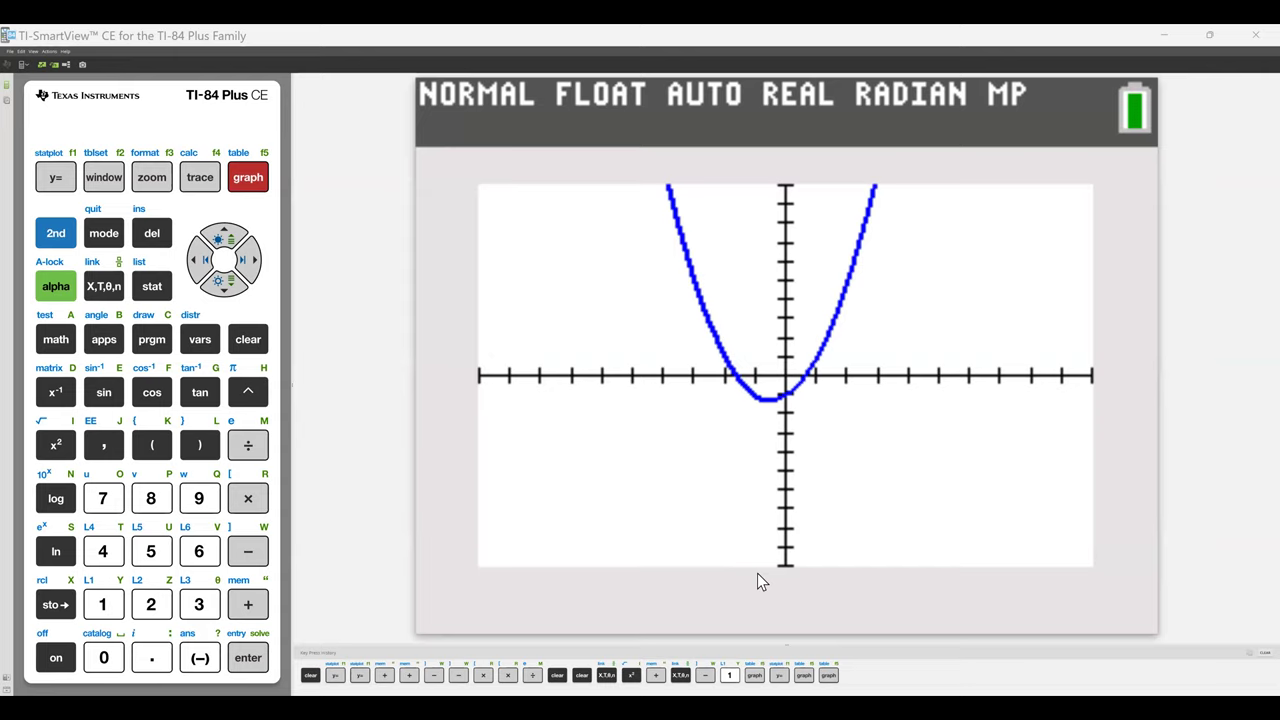
# Switch from the calculator to the whiteboard page with the boxed y= note
pyautogui.hotkey('alt', 'Tab')
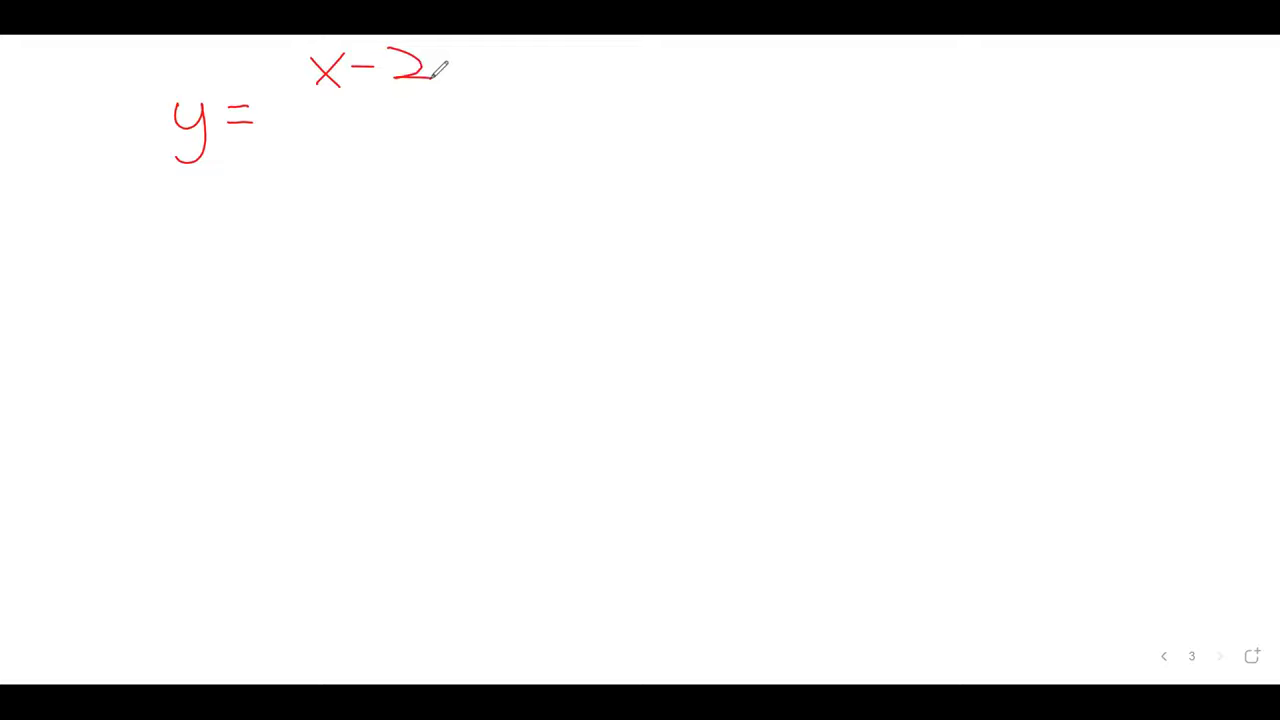
# Finish x − 2, draw the red fraction bar, and write the denominator's x beneath it
pyautogui.moveTo(288, 98); pyautogui.dragTo(464, 90)
pyautogui.moveTo(312, 108)
pyautogui.mouseDown()
pyautogui.moveTo(342, 140)
pyautogui.moveTo(316, 142)
pyautogui.moveTo(441, 119)
pyautogui.moveTo(426, 142)
pyautogui.mouseUp()
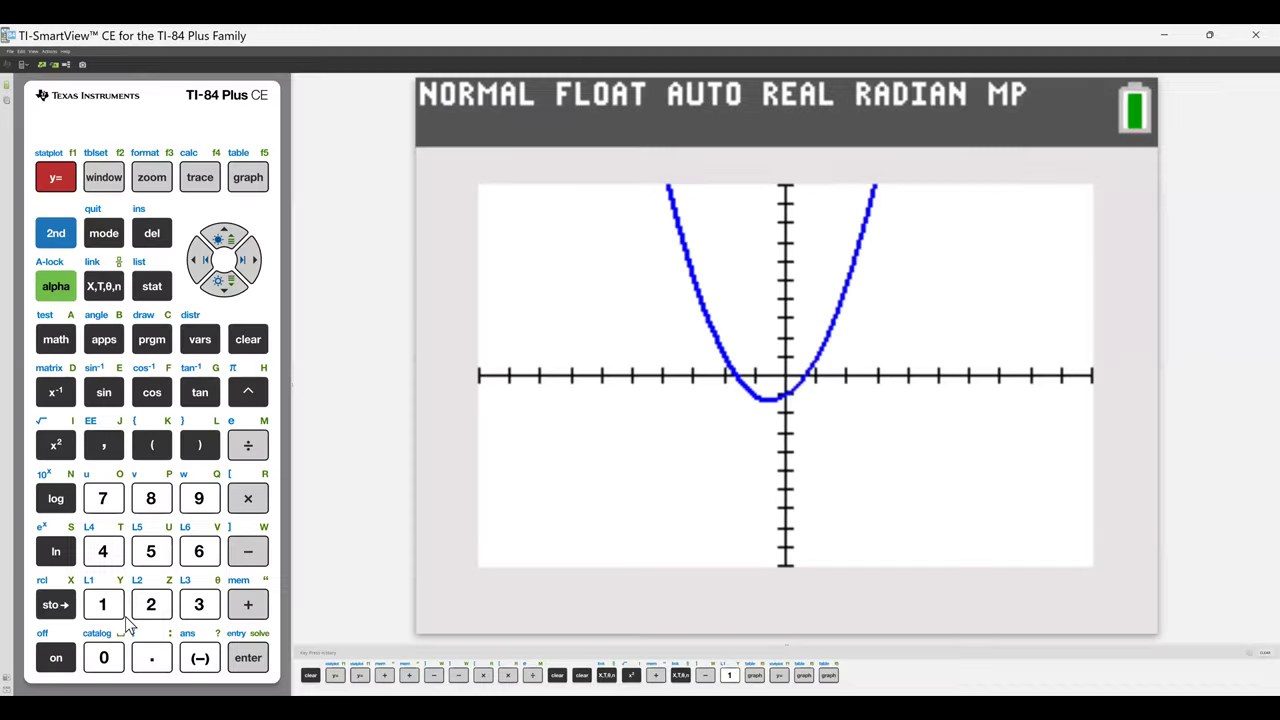
# Clear Y1 and enter X−2/X+4 without parentheses
pyautogui.press('F1')
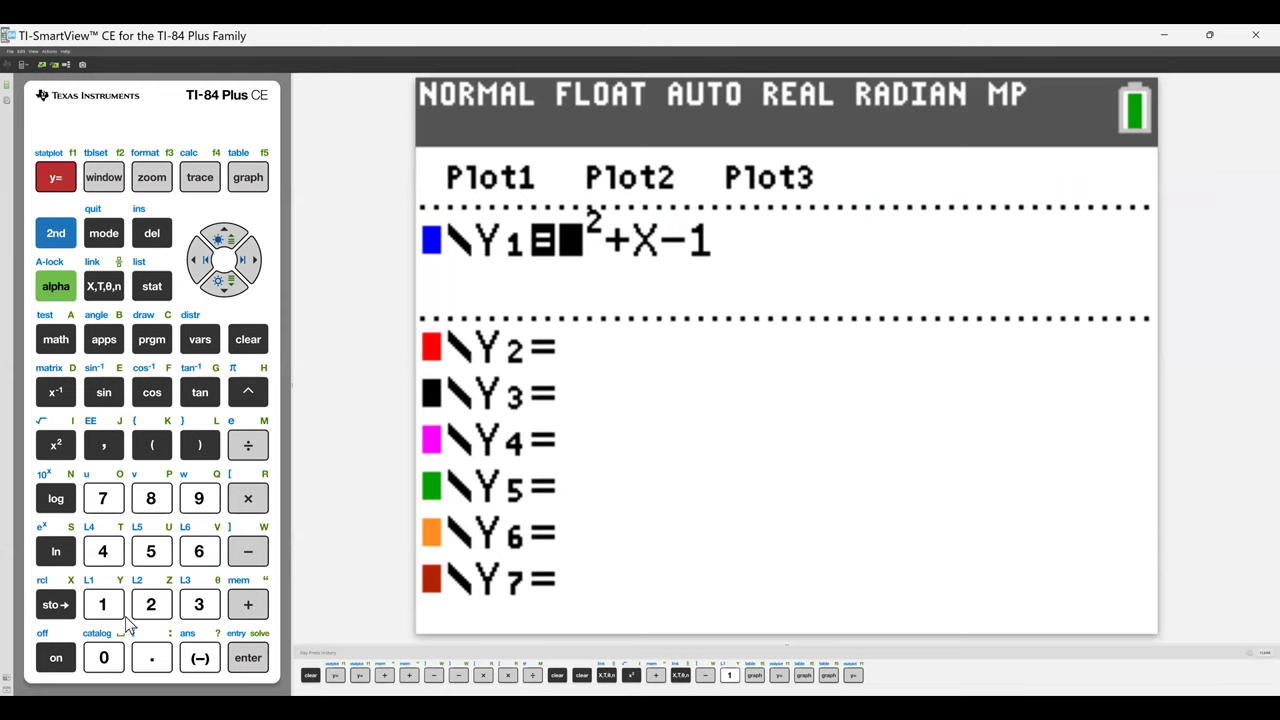
pyautogui.click(248, 339)
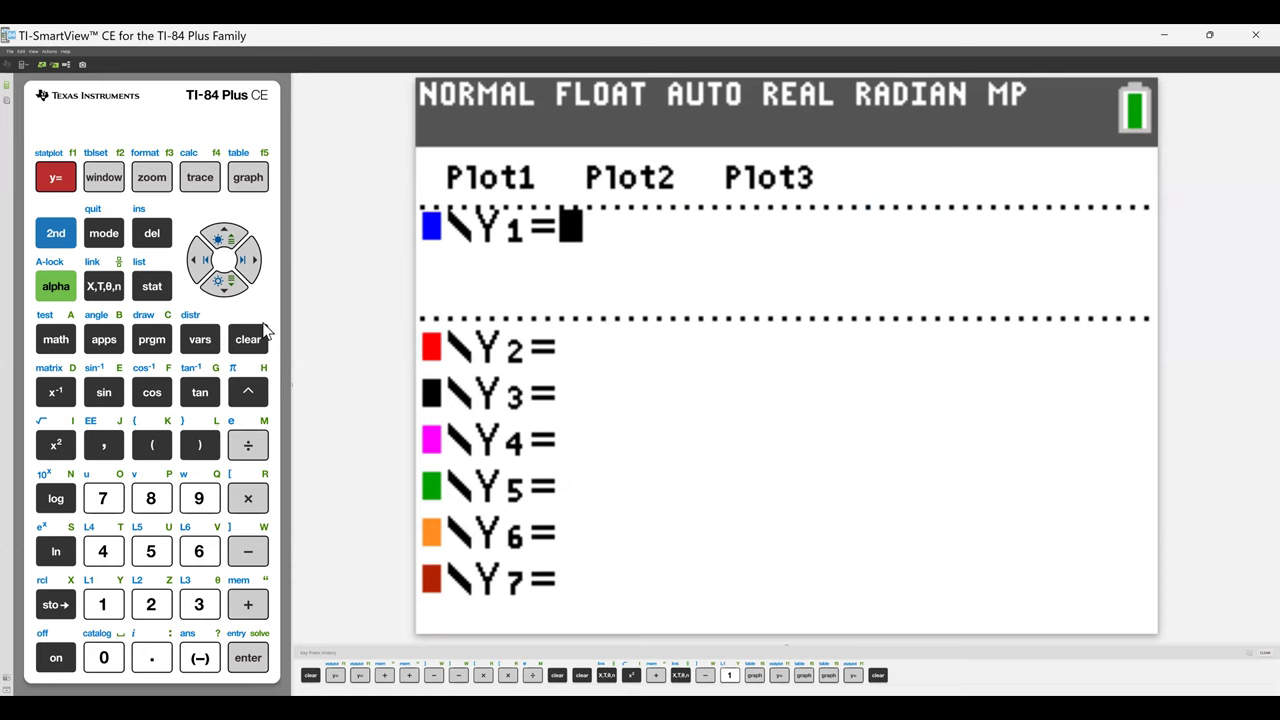
pyautogui.press('x')
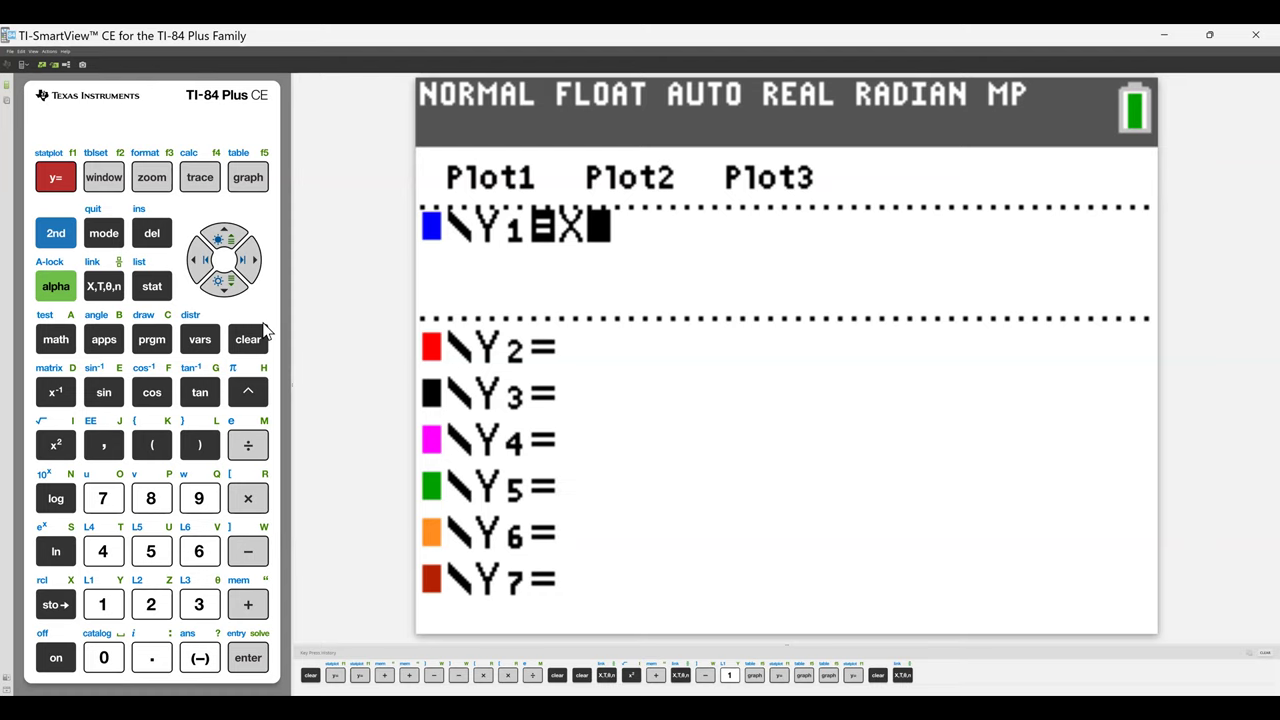
pyautogui.click(248, 340)
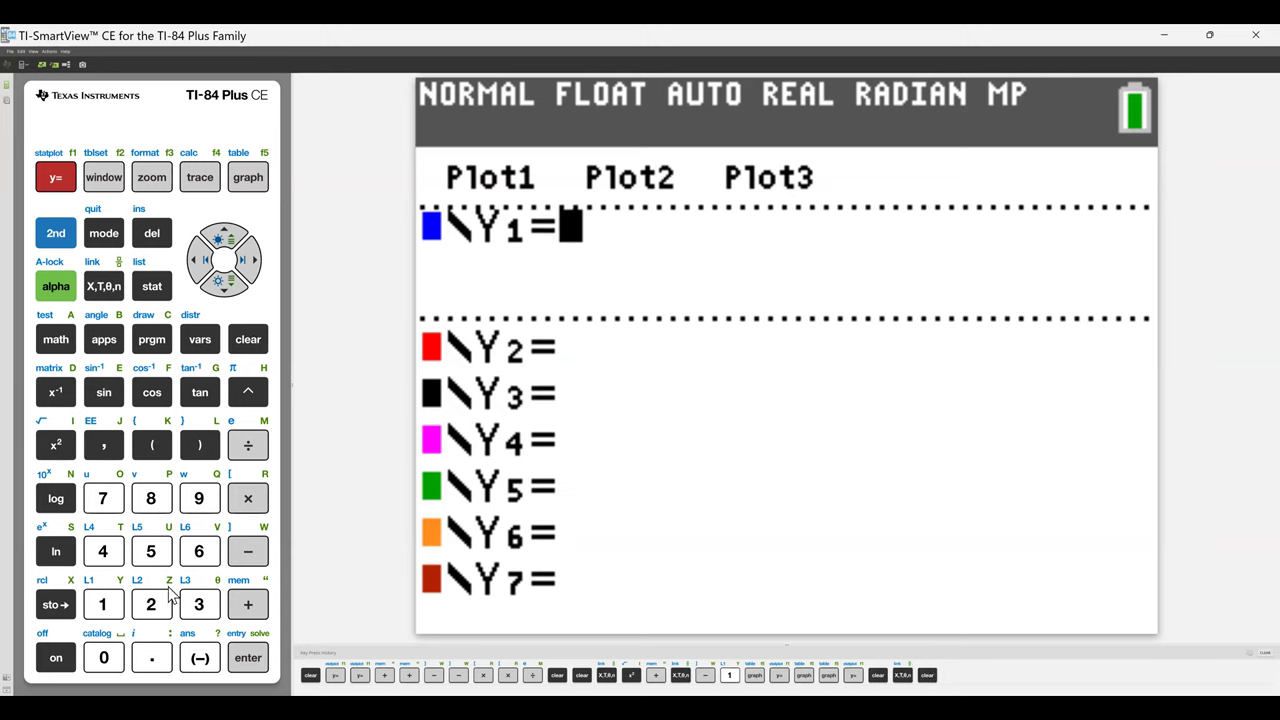
pyautogui.write('x-2')
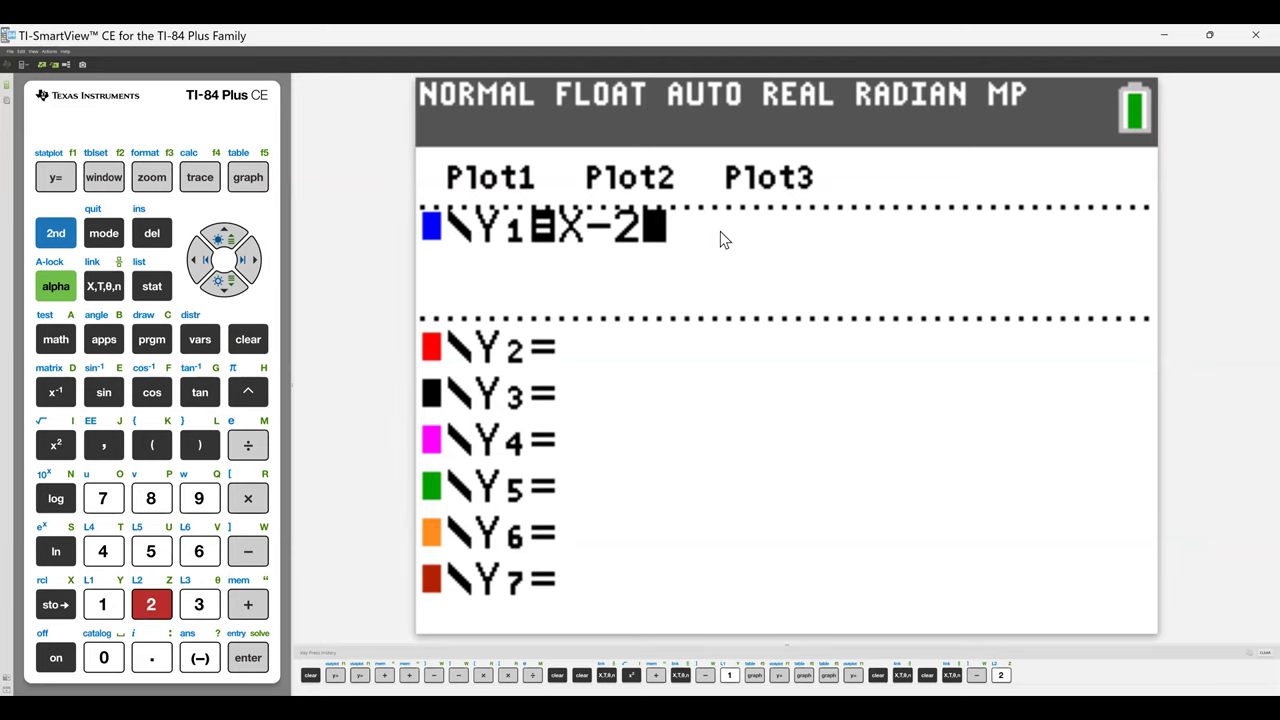
pyautogui.write('/x+4')
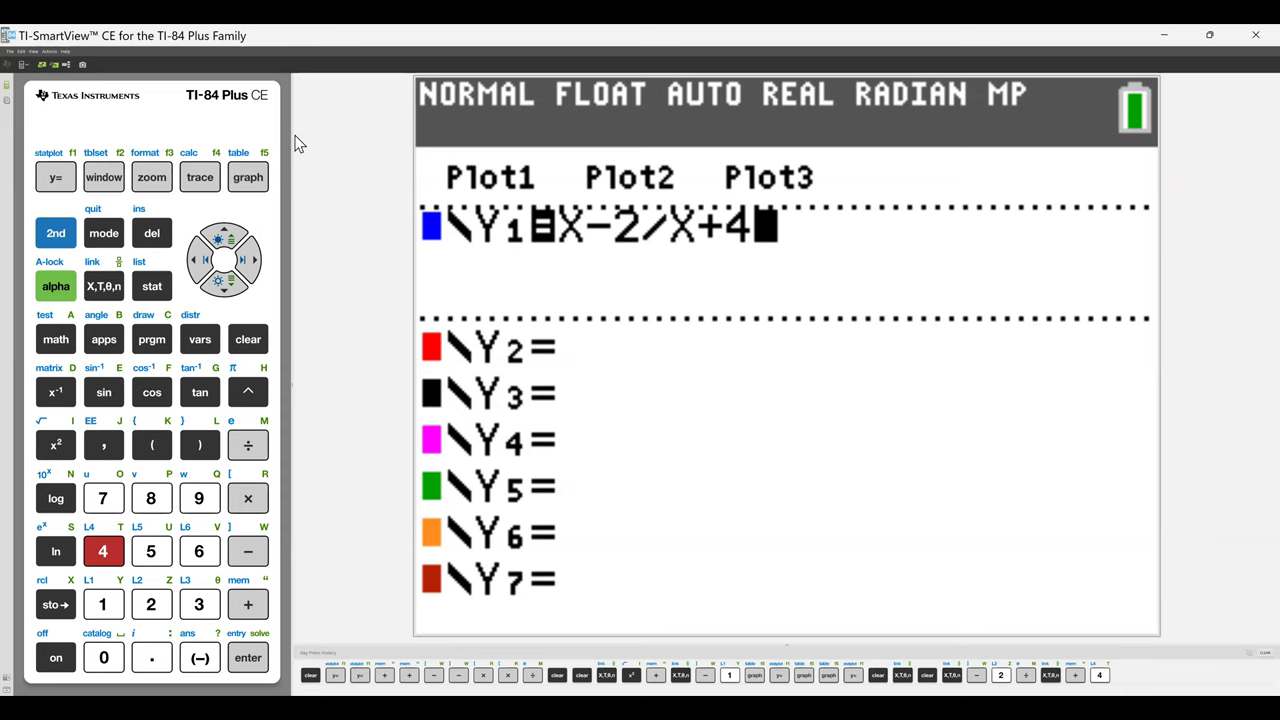
# Graph the unparenthesized Y1 = X−2/X+4
pyautogui.press('F5')
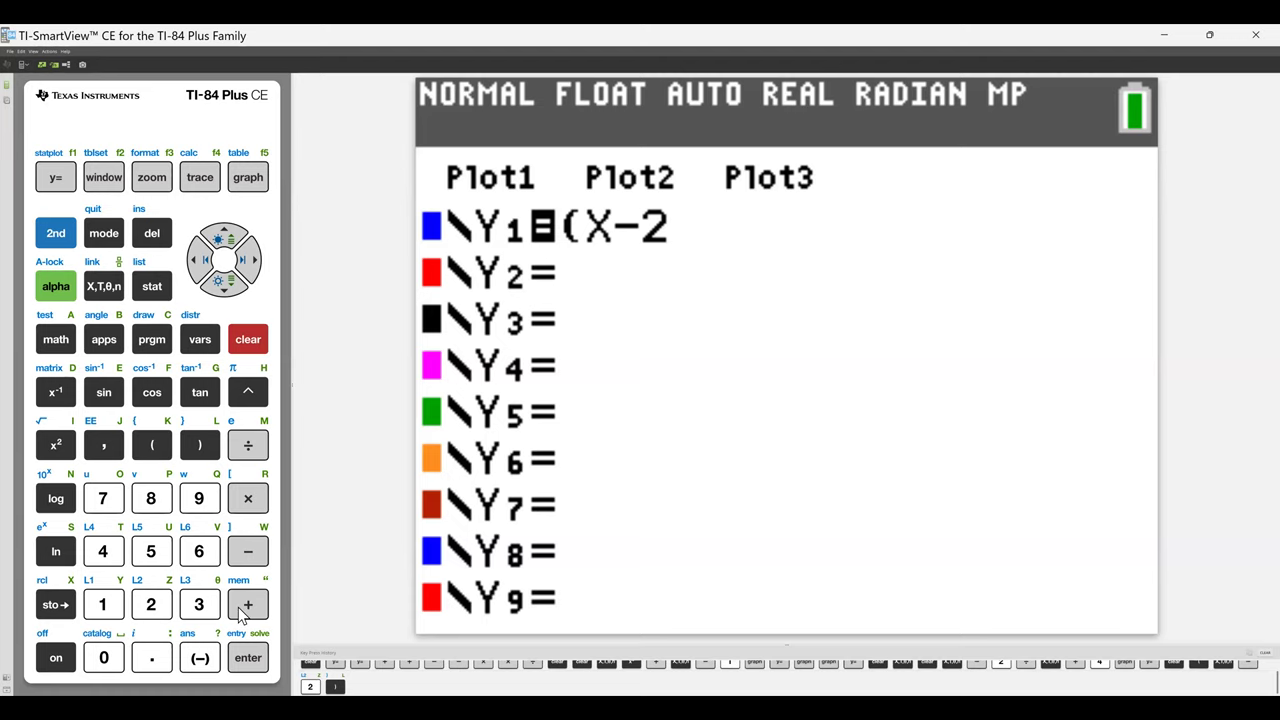
# Type )/(X+4) after (X−2 to complete Y1 = (X−2)/(X+4)
pyautogui.write(')/')
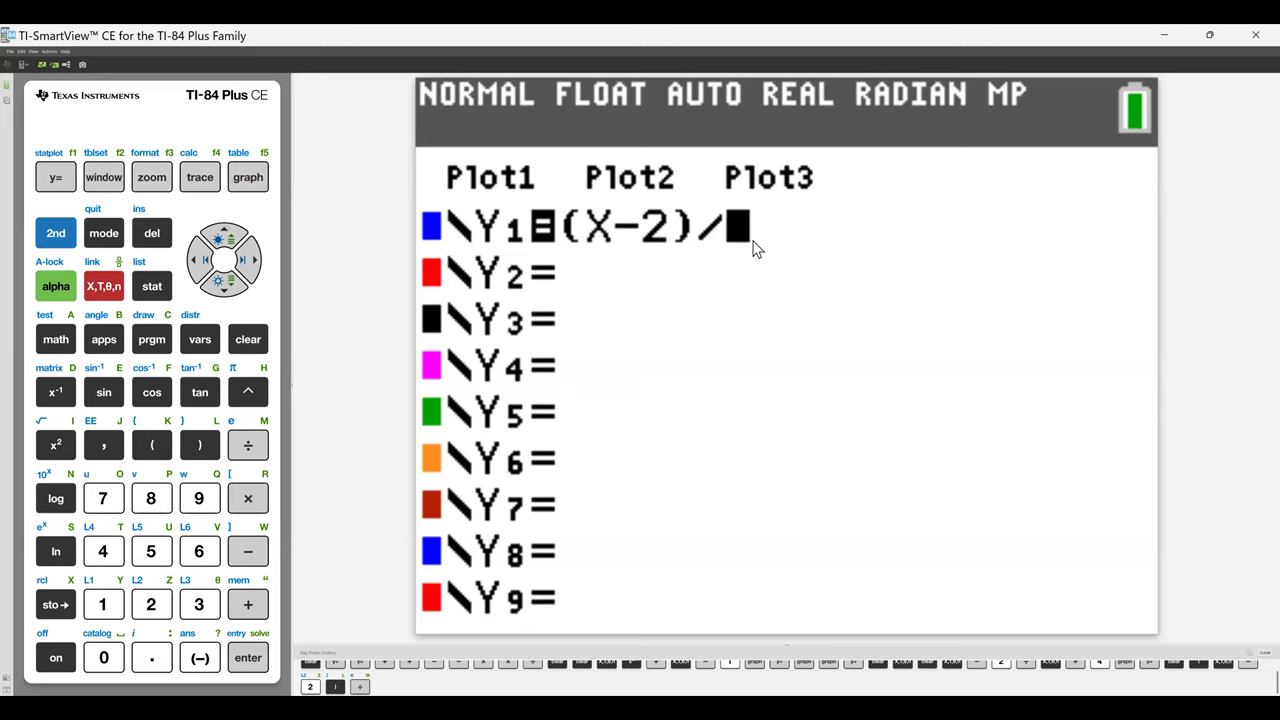
pyautogui.write('(X+4)')
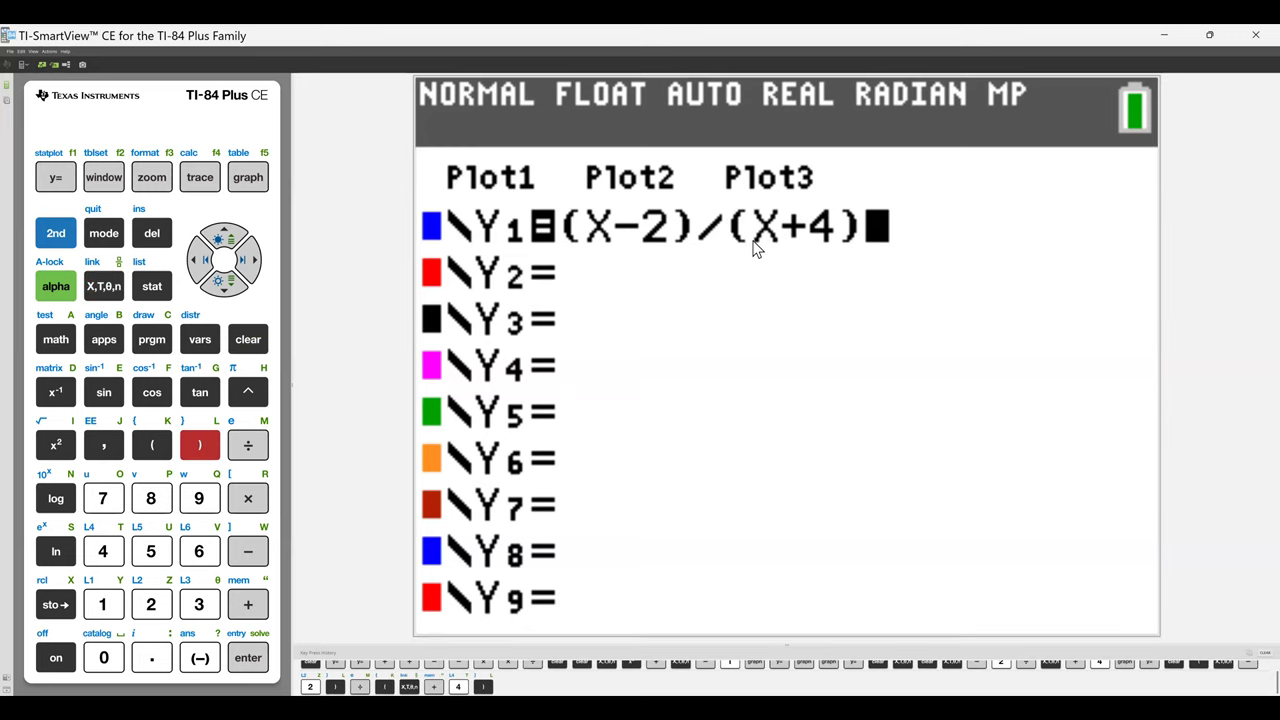
# Draw the graph of Y1 = (X−2)/(X+4)
pyautogui.click(248, 179)
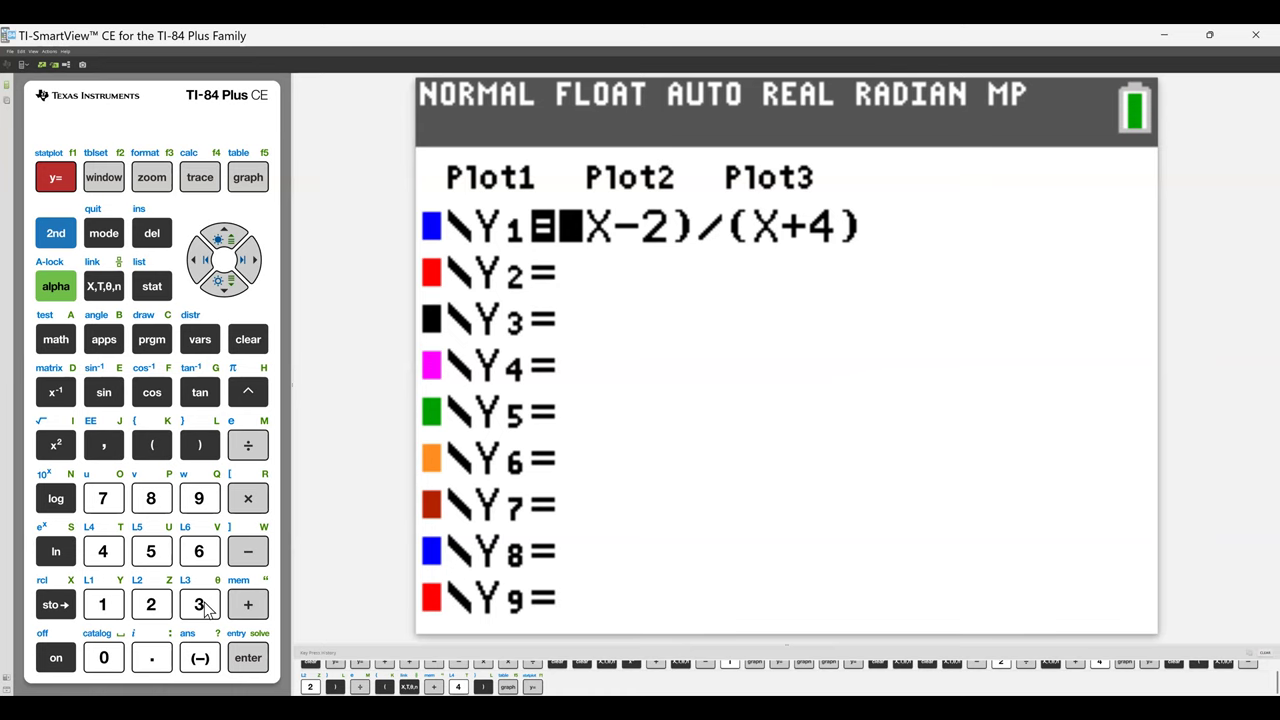
# Clear the old Y1 expression and enter (340X)/(X+3)
pyautogui.press('Escape')
pyautogui.write('340X/X+3')
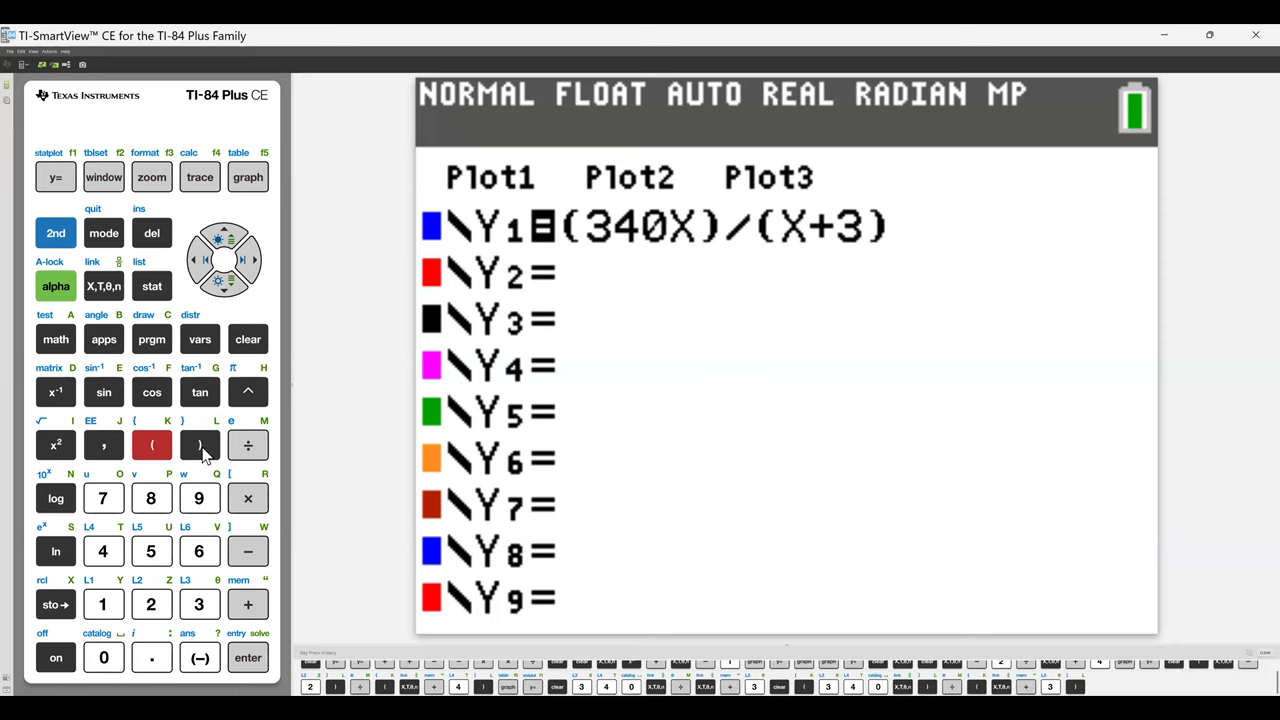
# Graph Y1 = (340X)/(X+3) in the current window, where it appears as a steep line along the y-axis
pyautogui.click(248, 178)
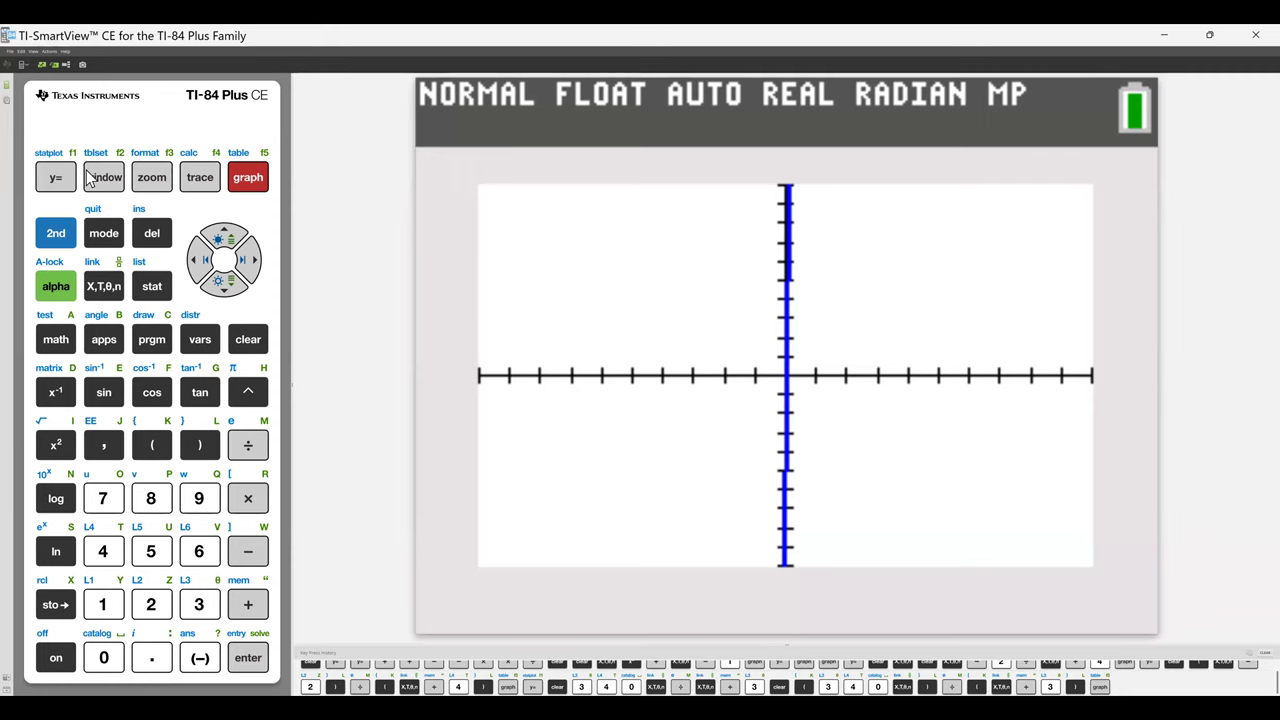
# Apply 0:ZoomFit to show both branches of (340X)/(X+3) around its asymptote
pyautogui.click(160, 180)
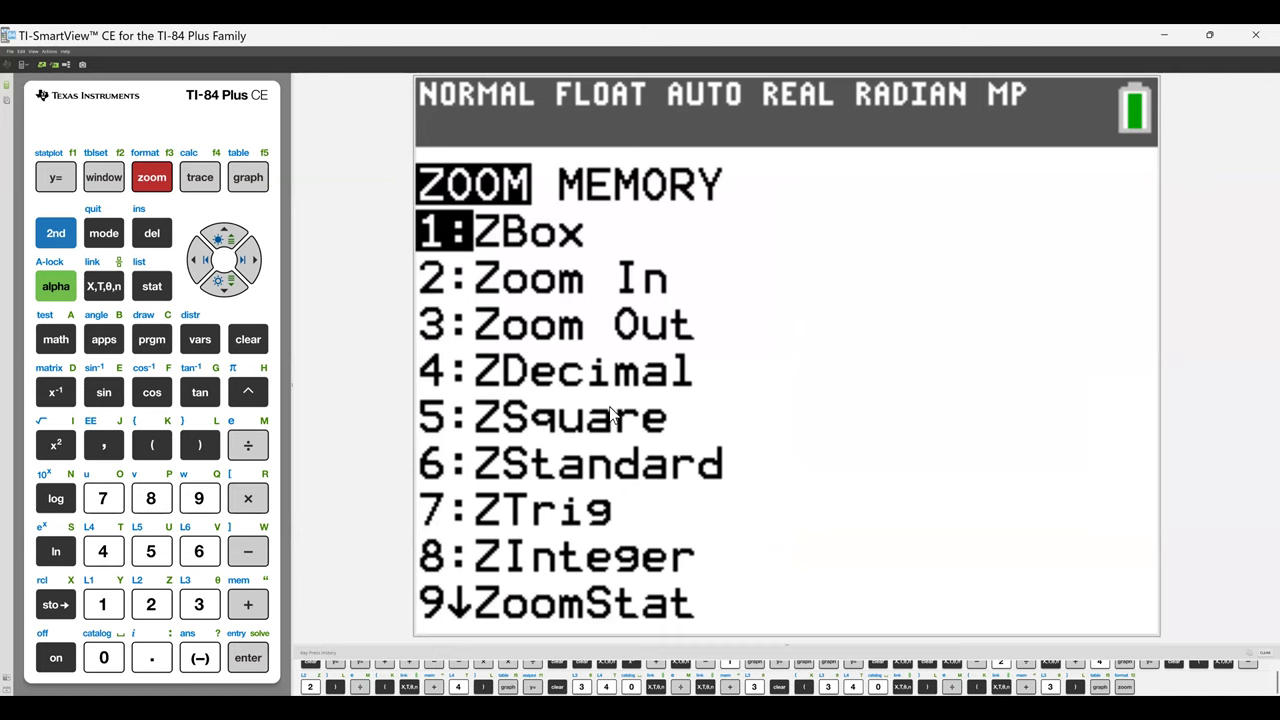
pyautogui.click(228, 236)
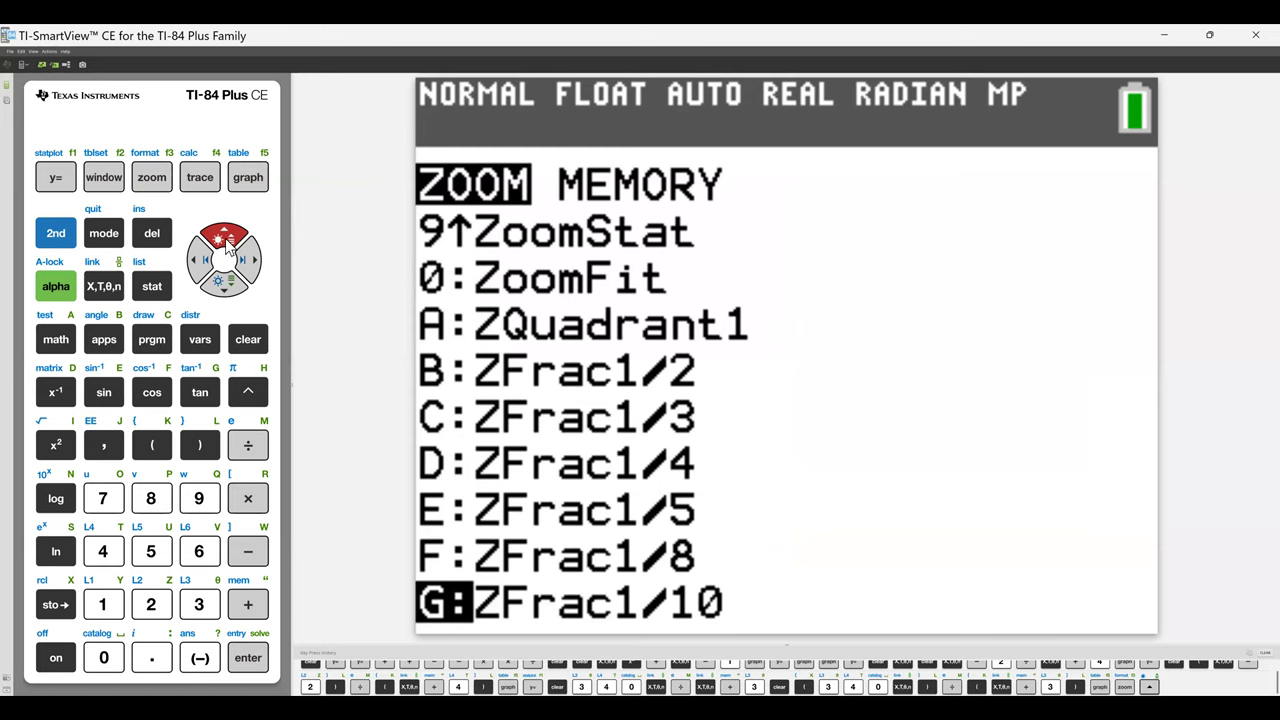
pyautogui.click(225, 238)
pyautogui.click(225, 238)
pyautogui.click(225, 238)
pyautogui.click(225, 238)
pyautogui.click(225, 238)
pyautogui.click(225, 238)
pyautogui.click(225, 238)
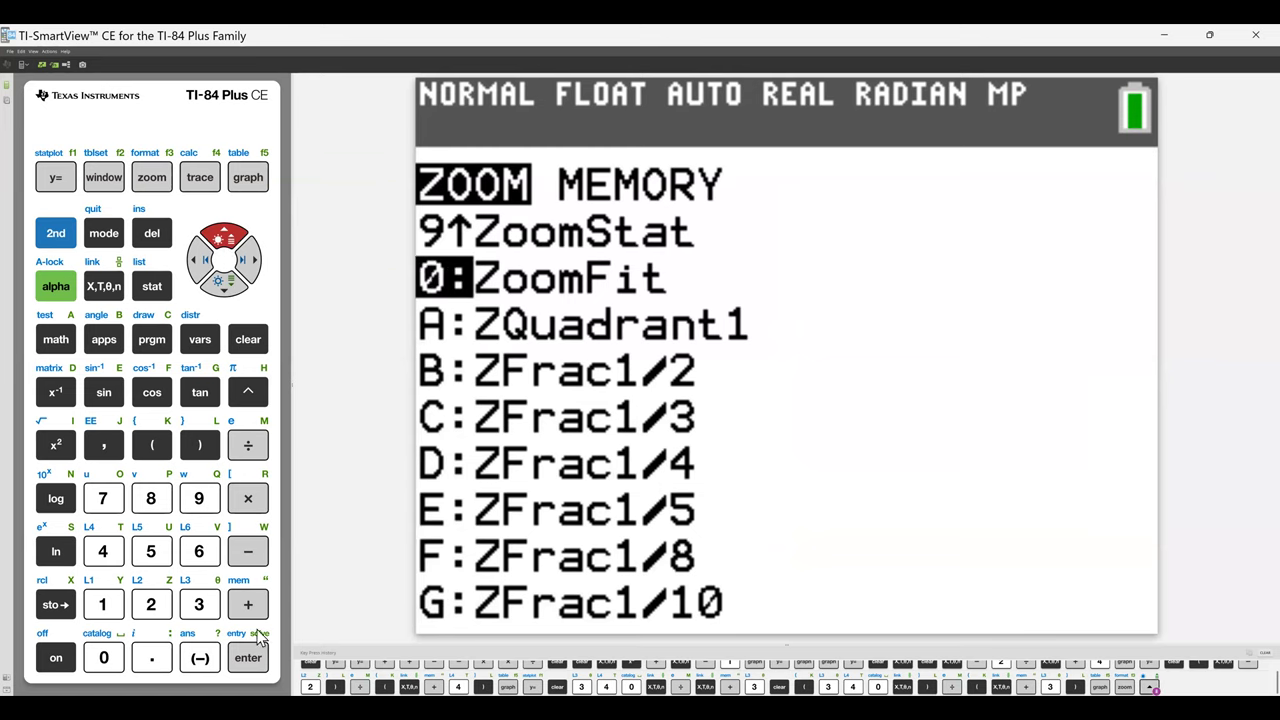
pyautogui.click(235, 657)
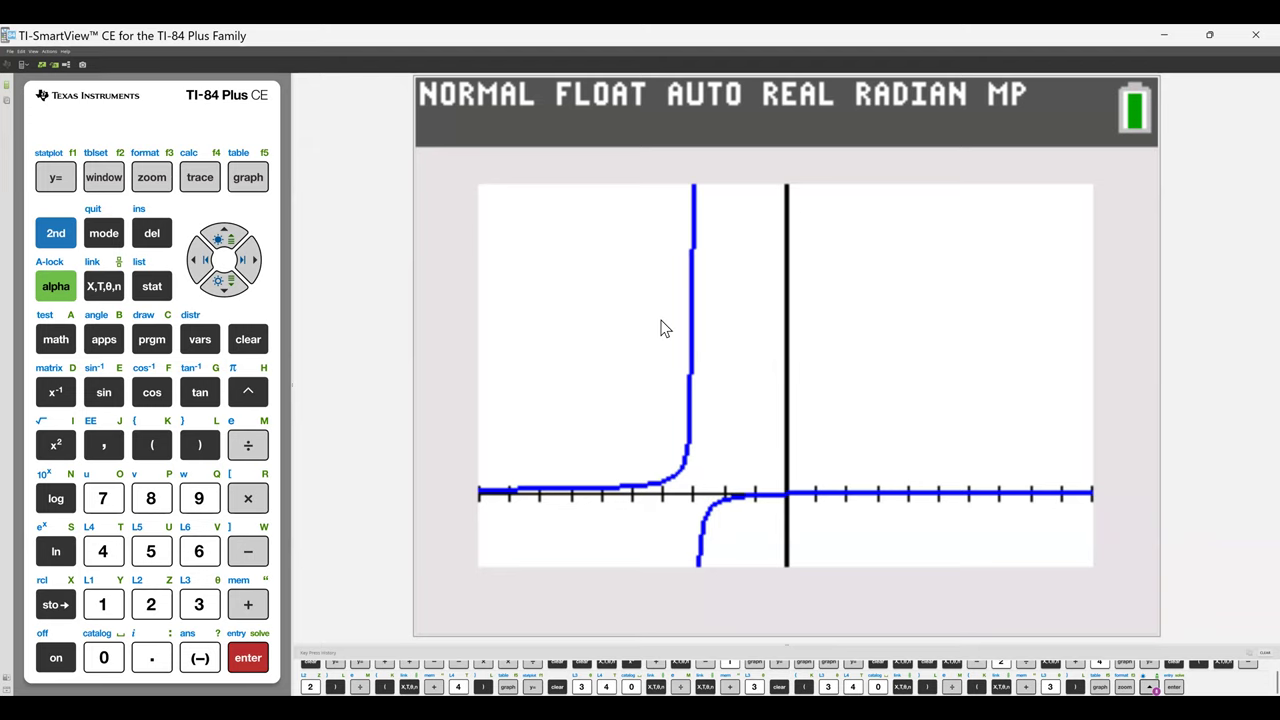
# Reset the graph of (340X)/(X+3) to the 6:ZStandard window
pyautogui.click(160, 177)
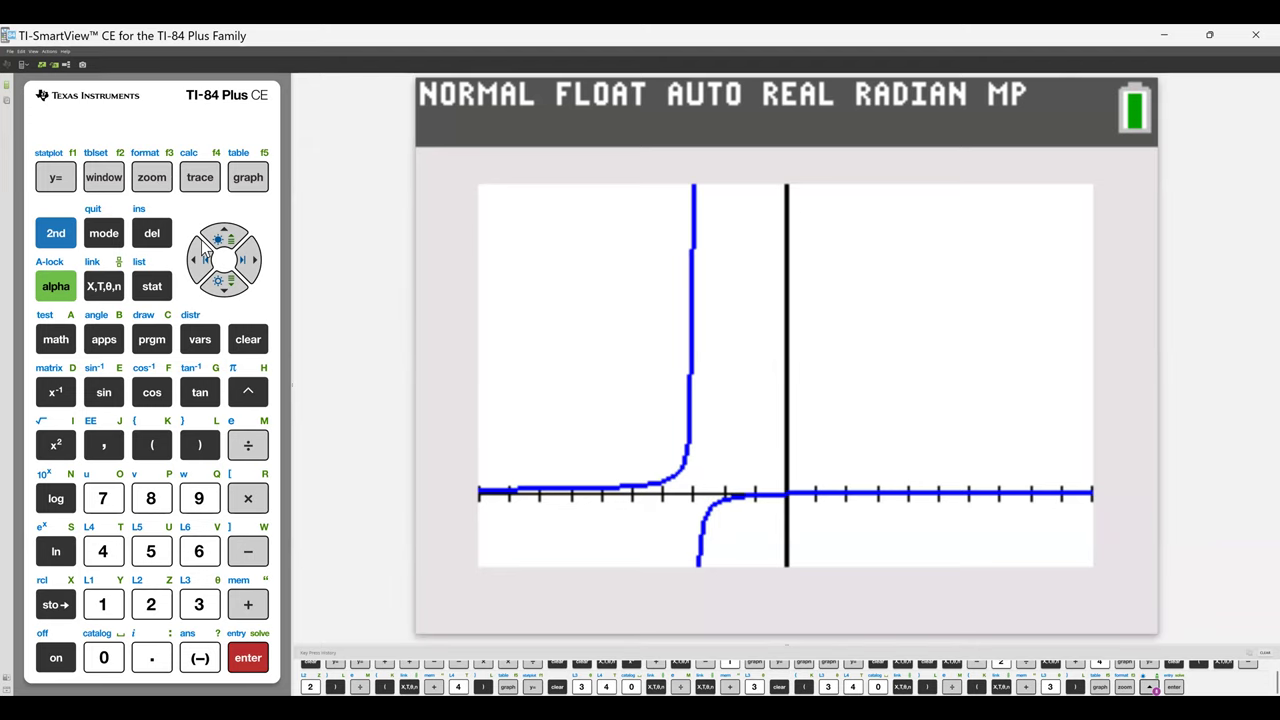
pyautogui.click(228, 287)
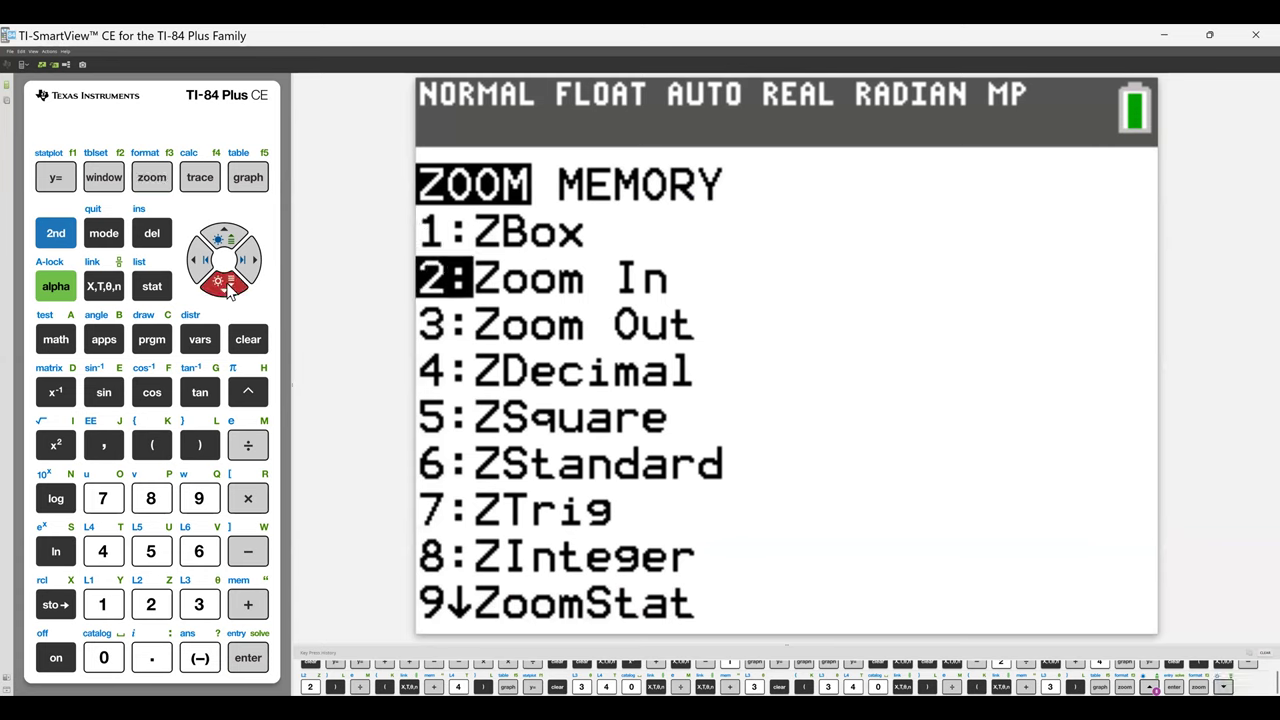
pyautogui.click(228, 287)
pyautogui.click(228, 287)
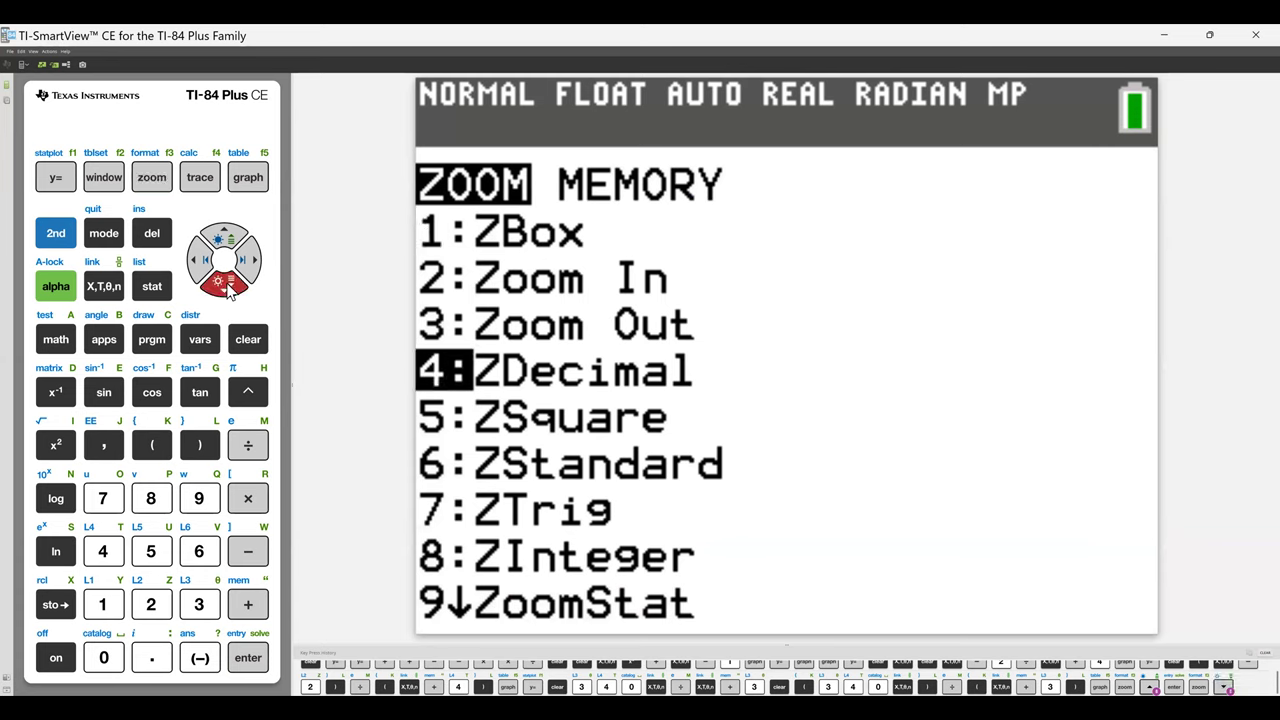
pyautogui.click(228, 287)
pyautogui.press('Down')
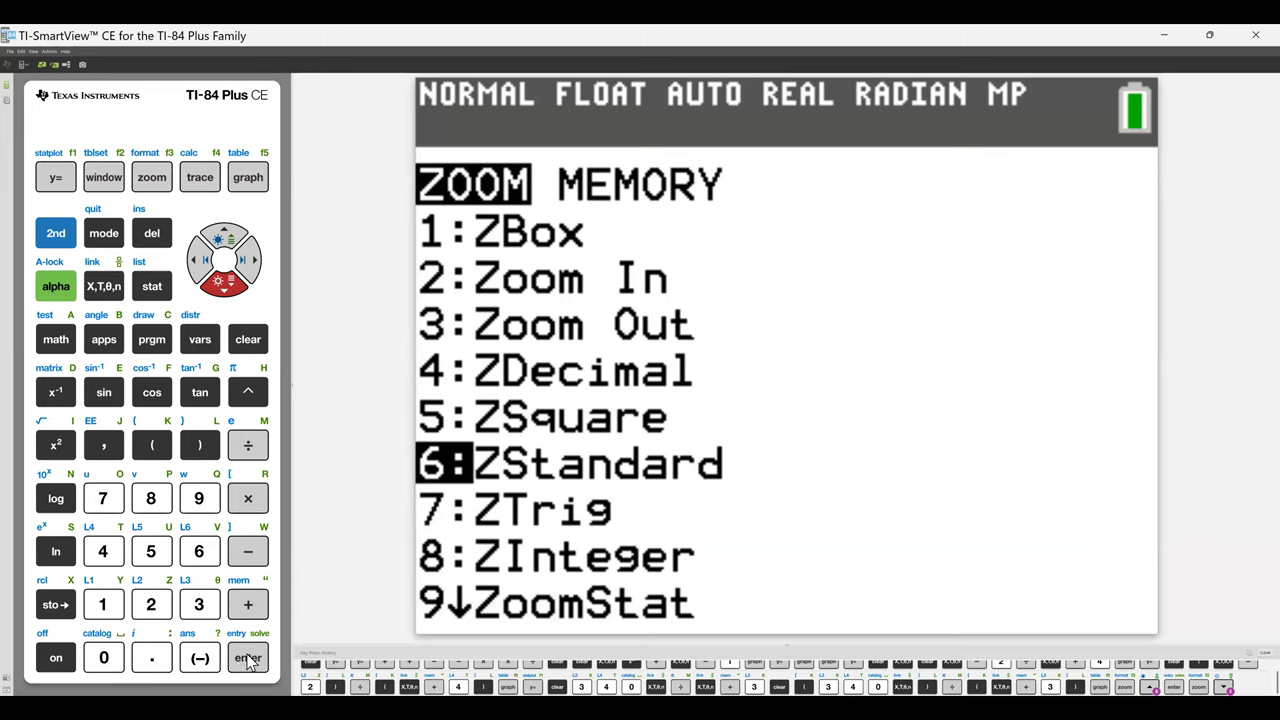
pyautogui.click(248, 660)
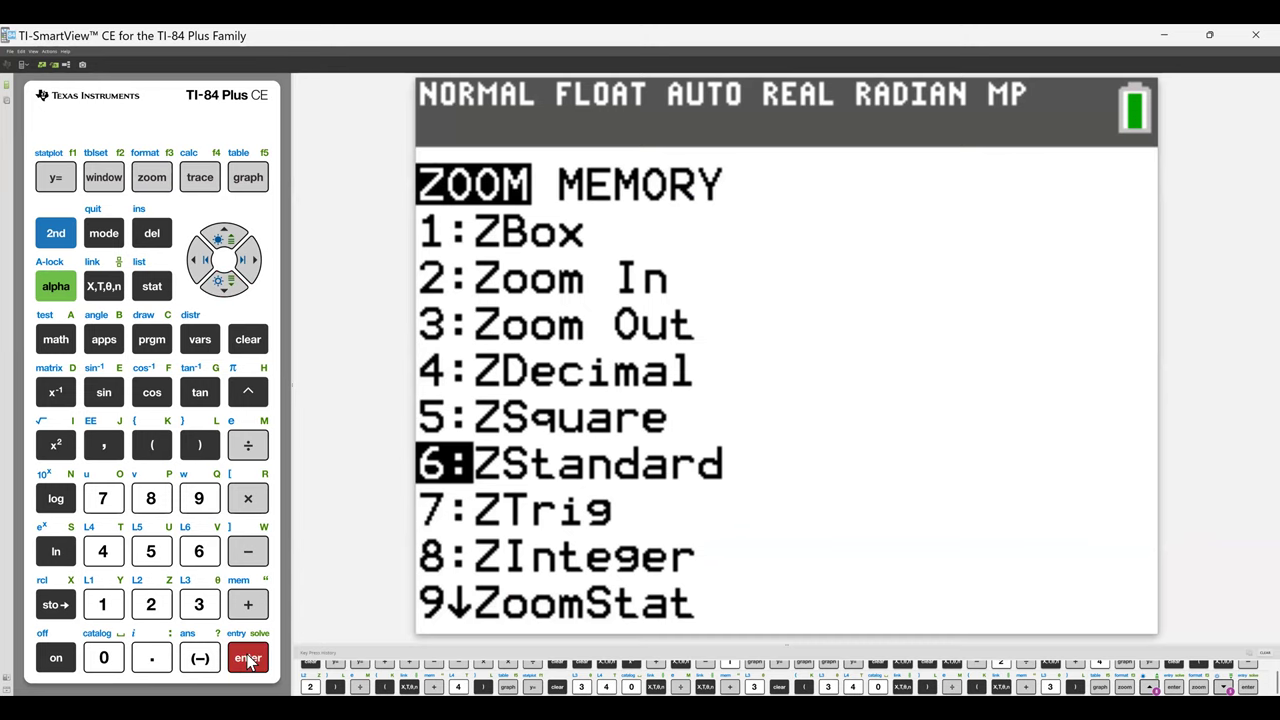
pyautogui.click(248, 660)
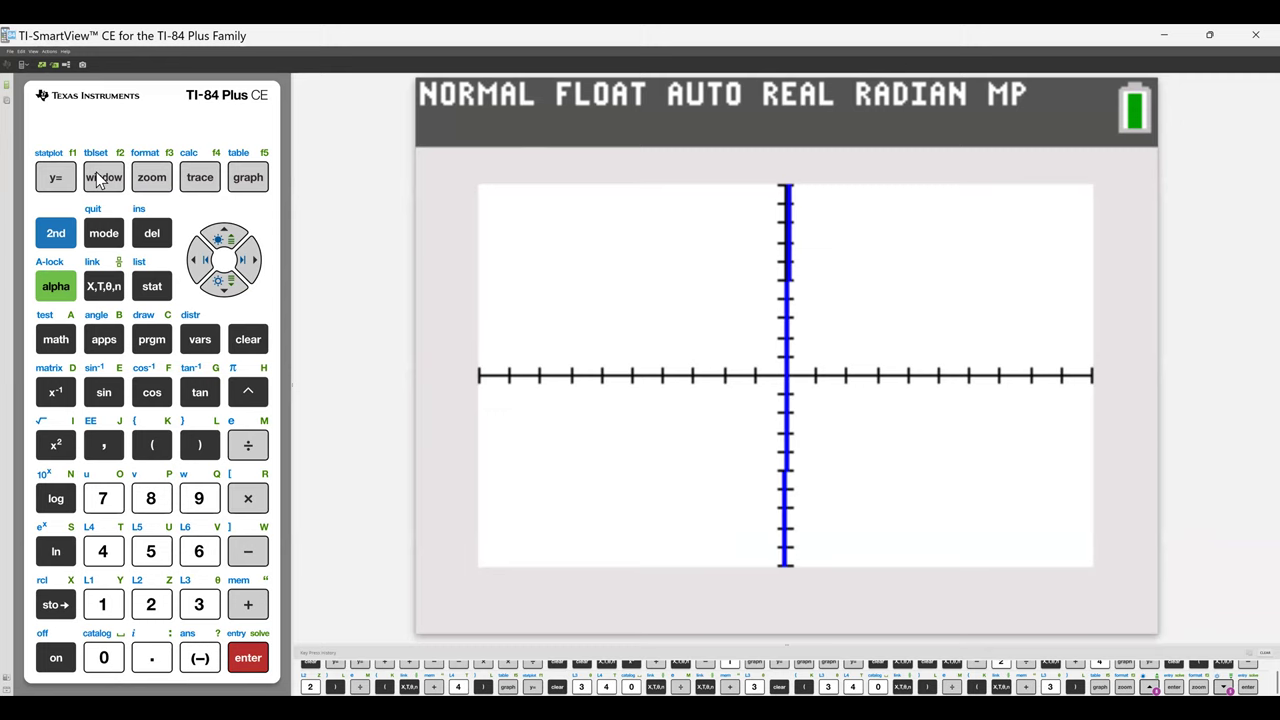
pyautogui.press('F2')
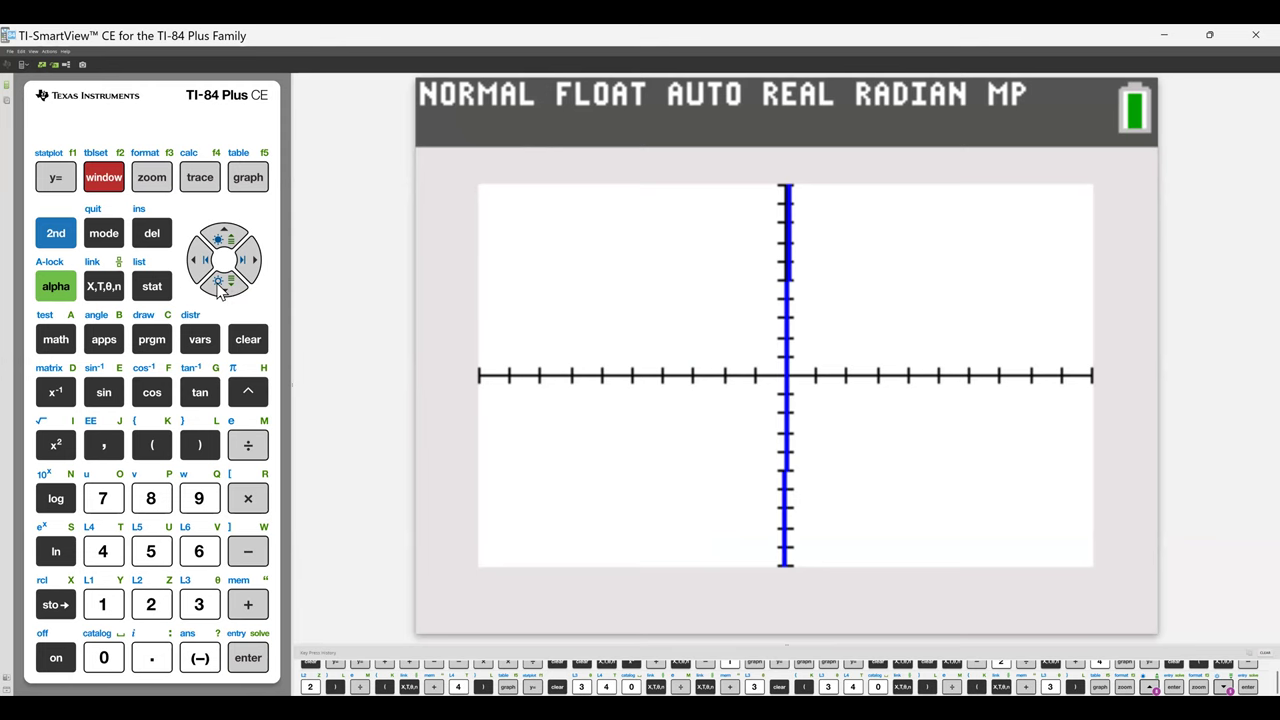
# Set the graph window to Xmin 0 and Xmax 60
pyautogui.click(220, 287)
pyautogui.press('Down')
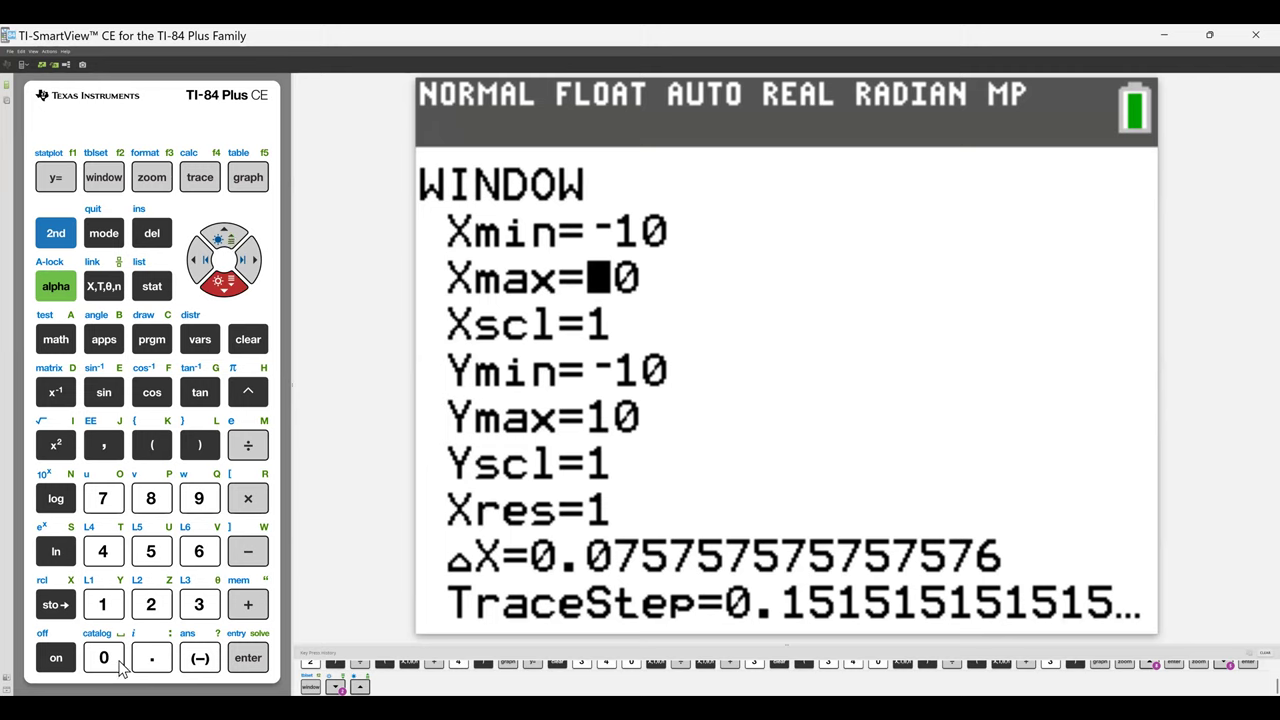
pyautogui.press('Up')
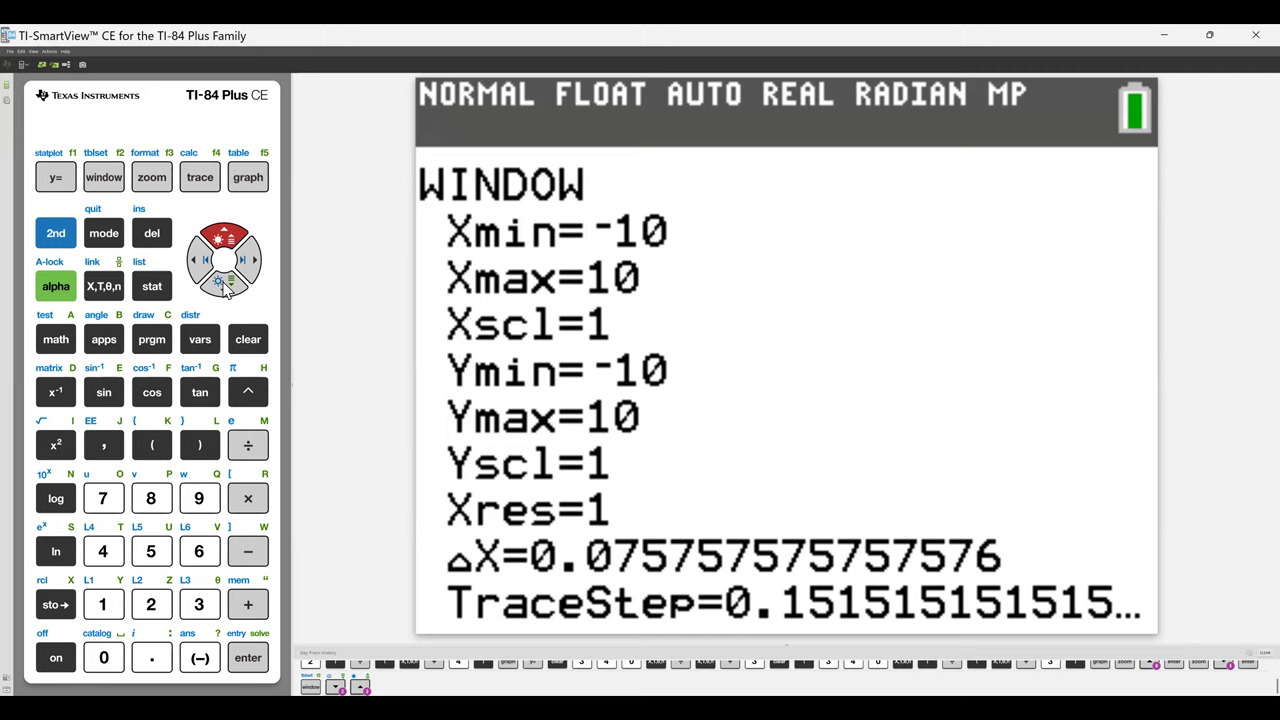
pyautogui.click(103, 660)
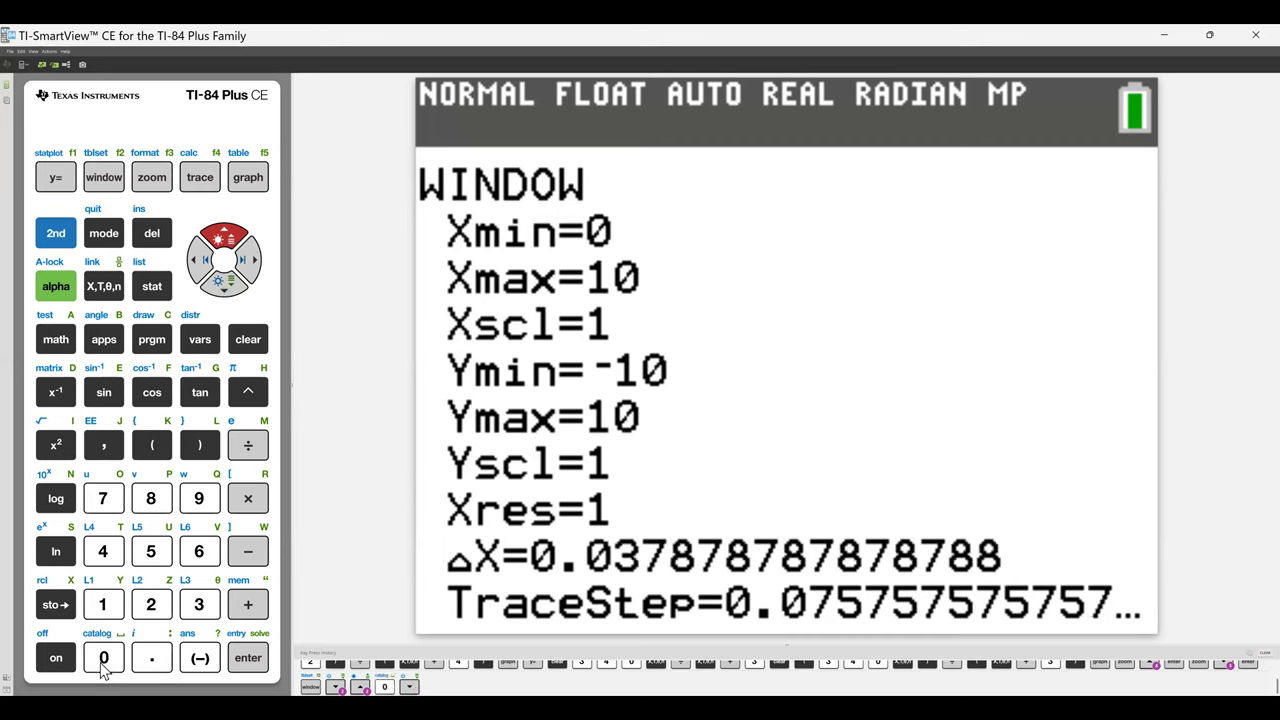
pyautogui.press('Down')
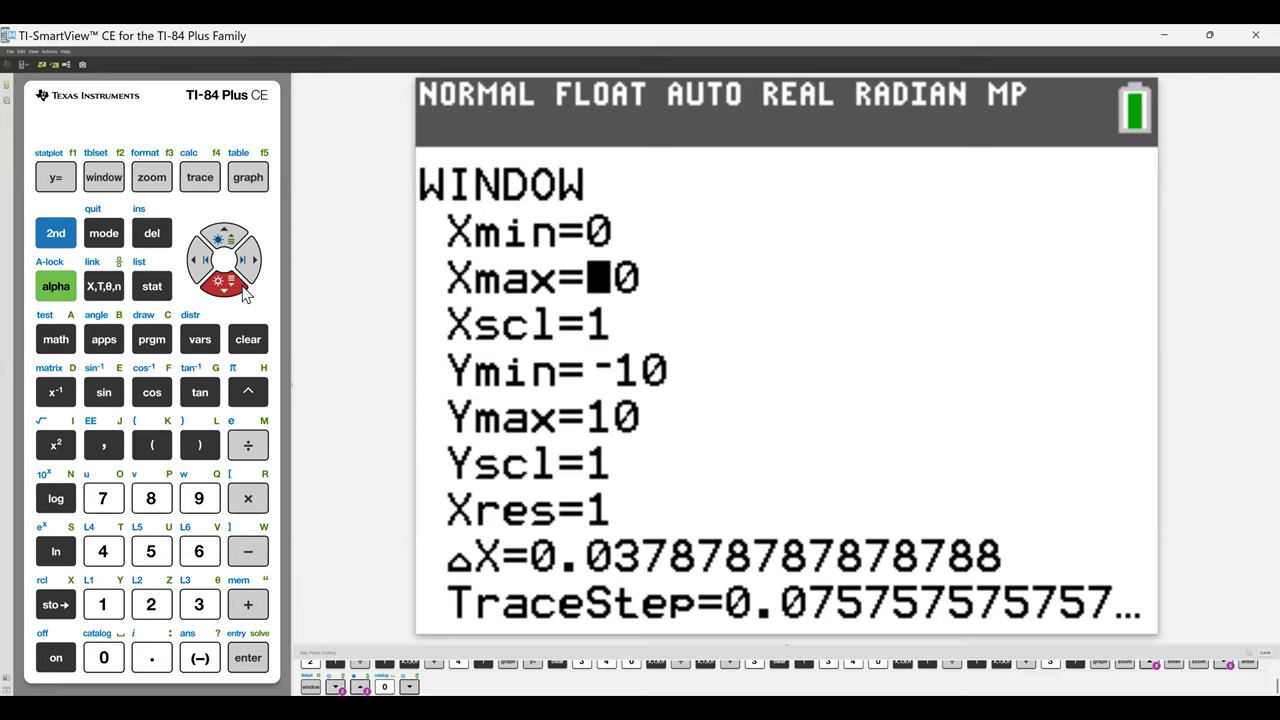
pyautogui.write('60')
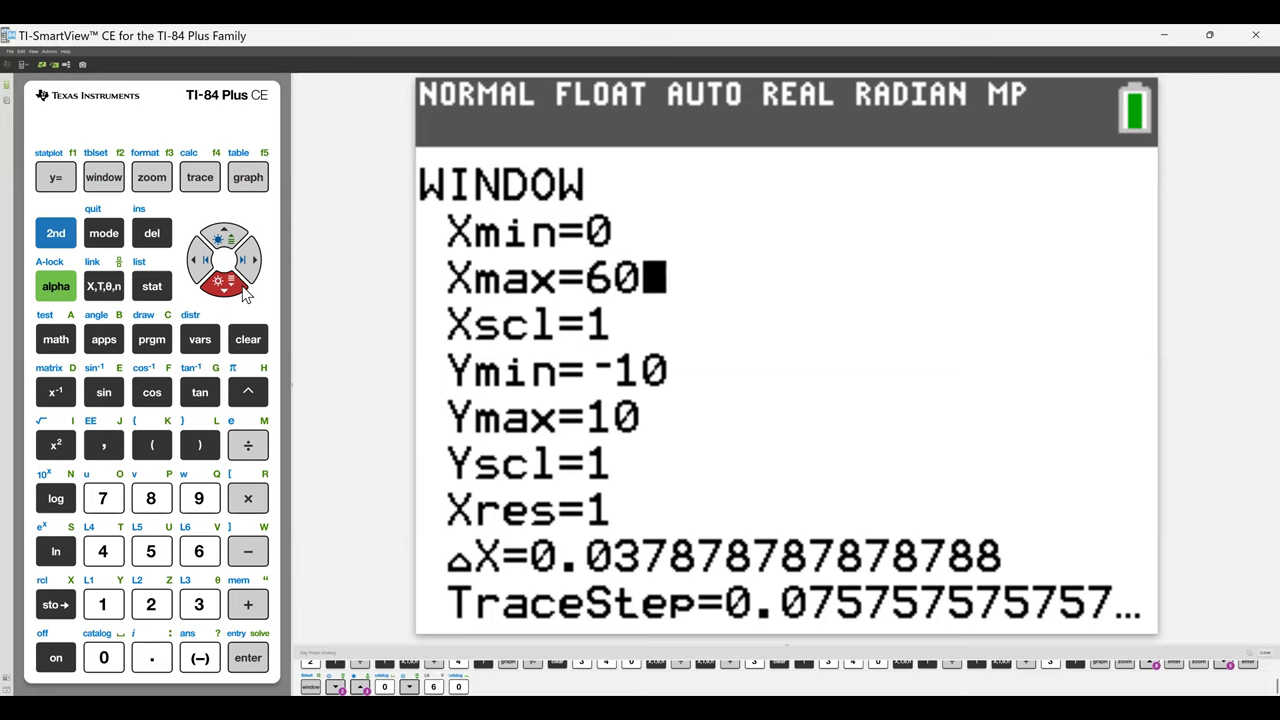
pyautogui.write('0')
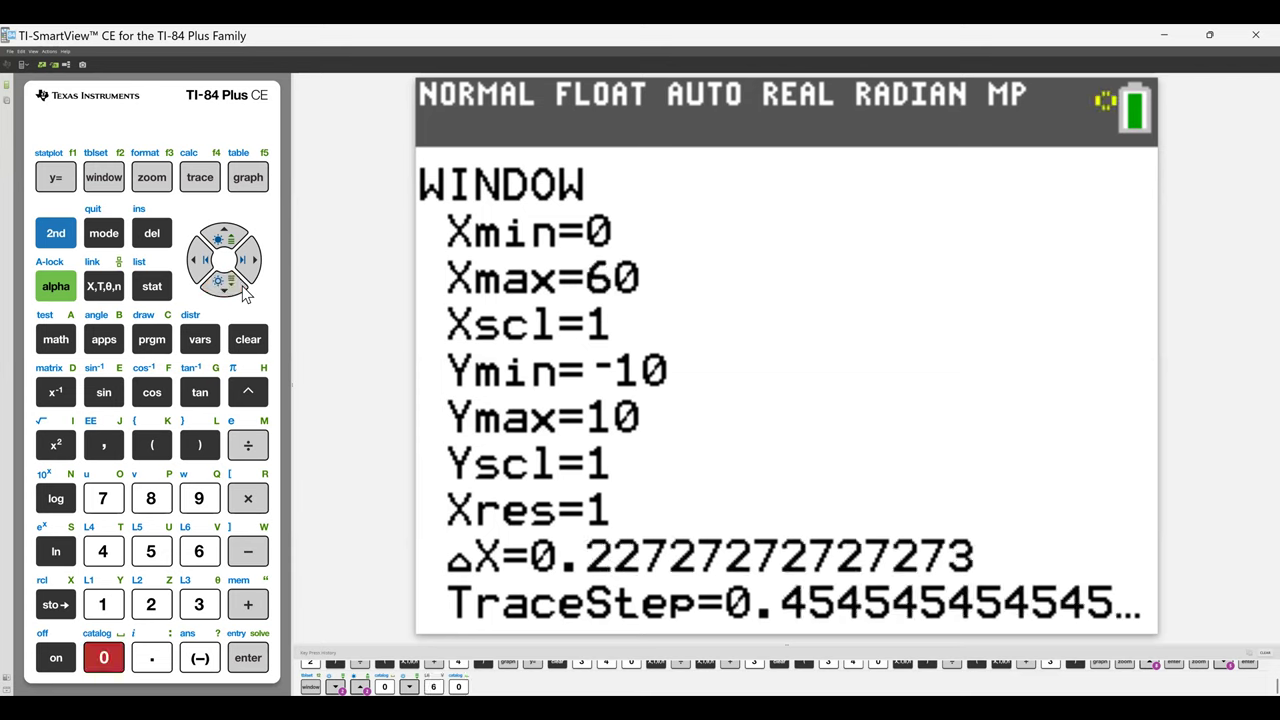
pyautogui.click(244, 292)
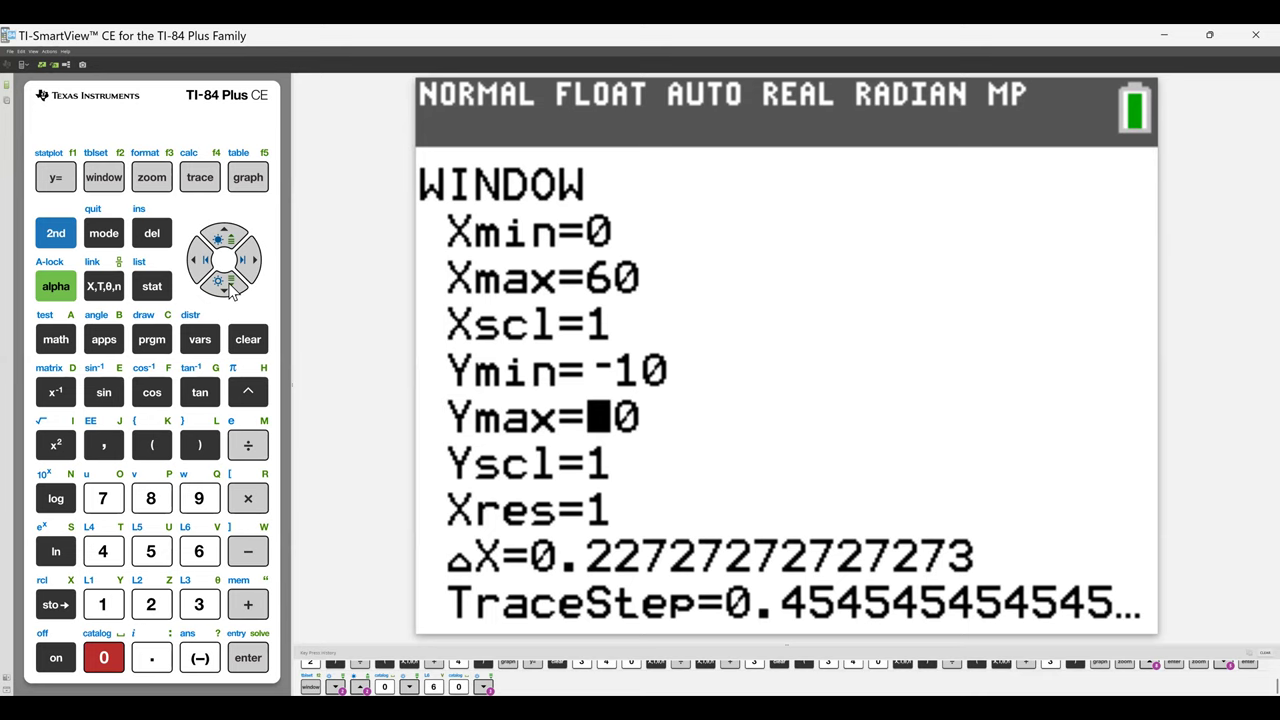
# Set Ymin 0 and Ymax 200, check the graph, and return to the window settings
pyautogui.press('Up')
pyautogui.write('0')
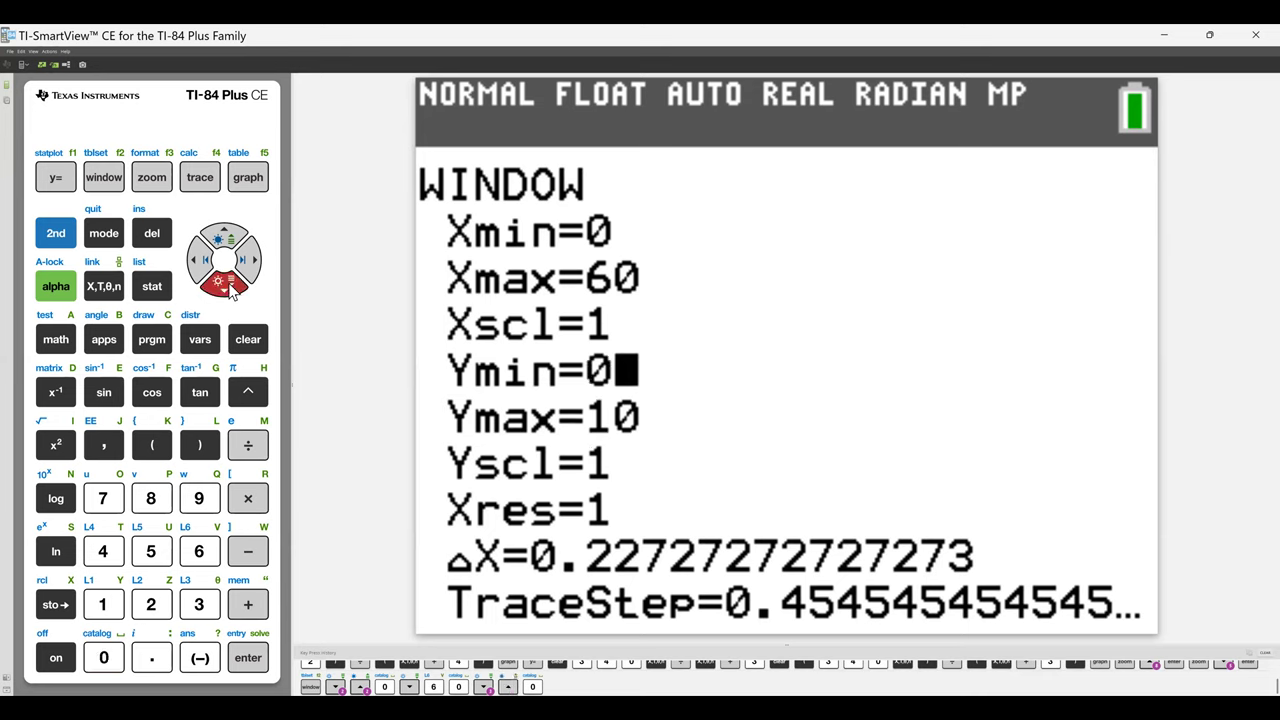
pyautogui.click(122, 650)
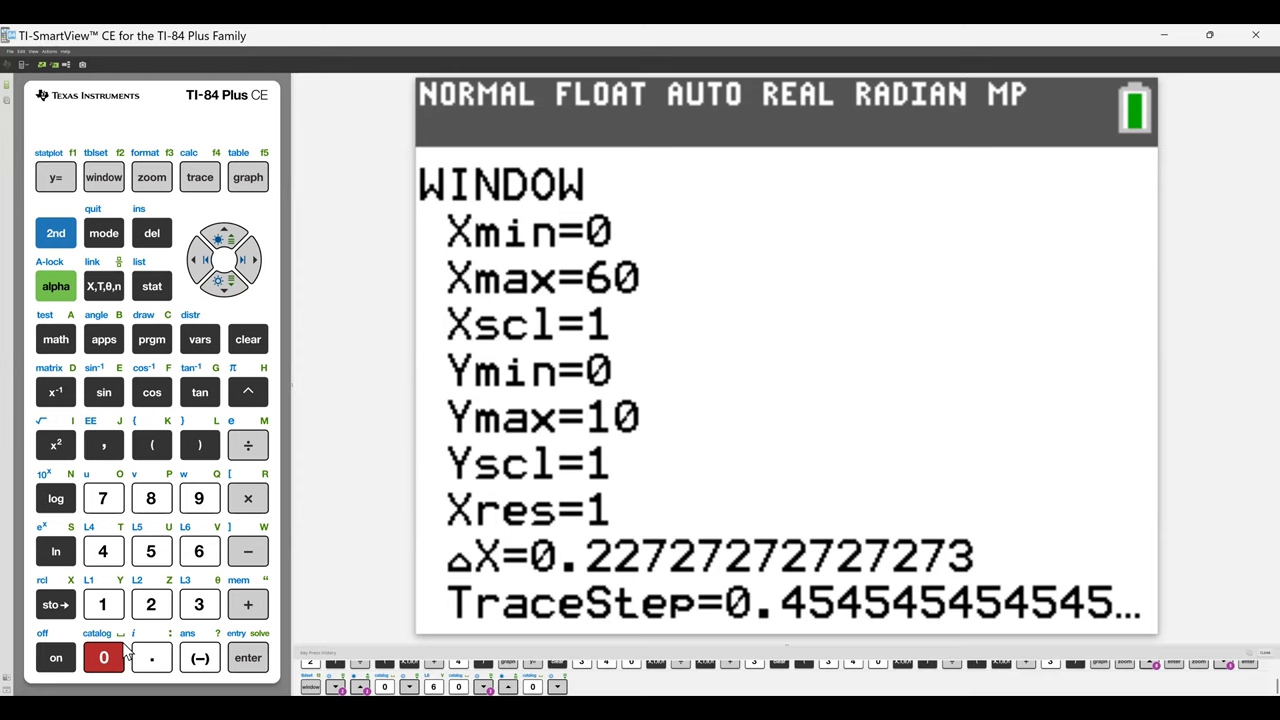
pyautogui.press('Down')
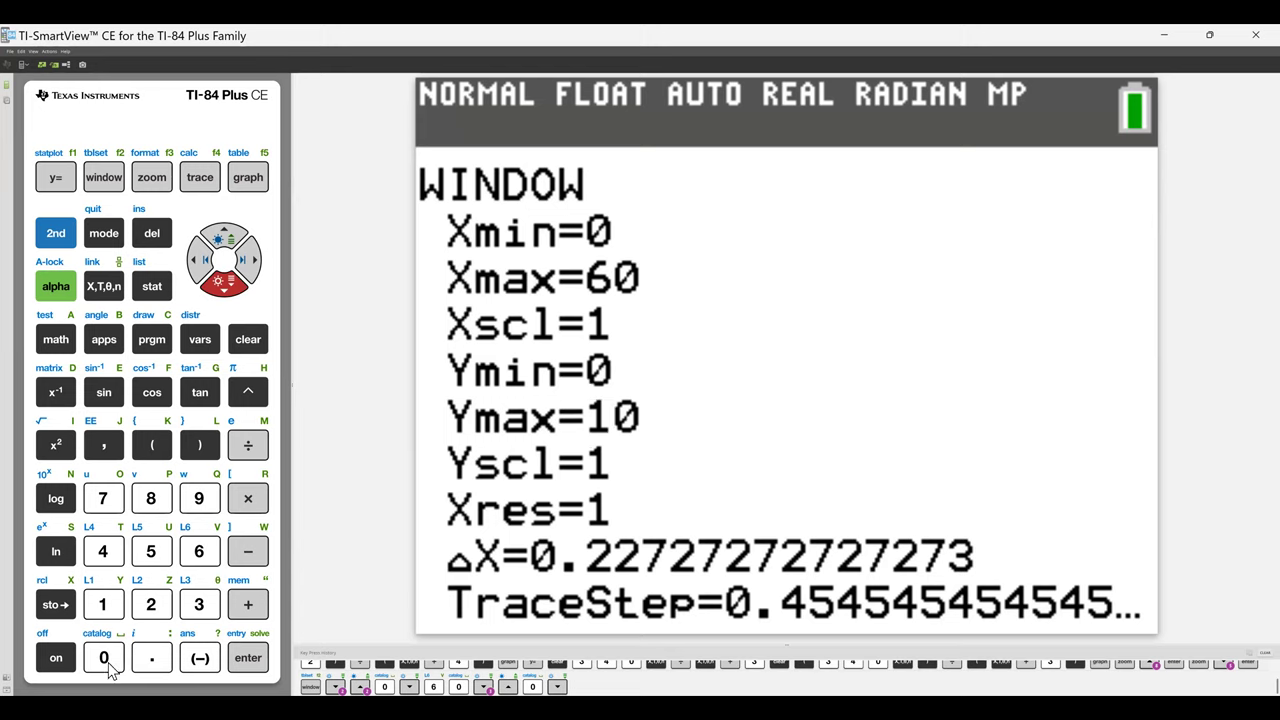
pyautogui.write('200')
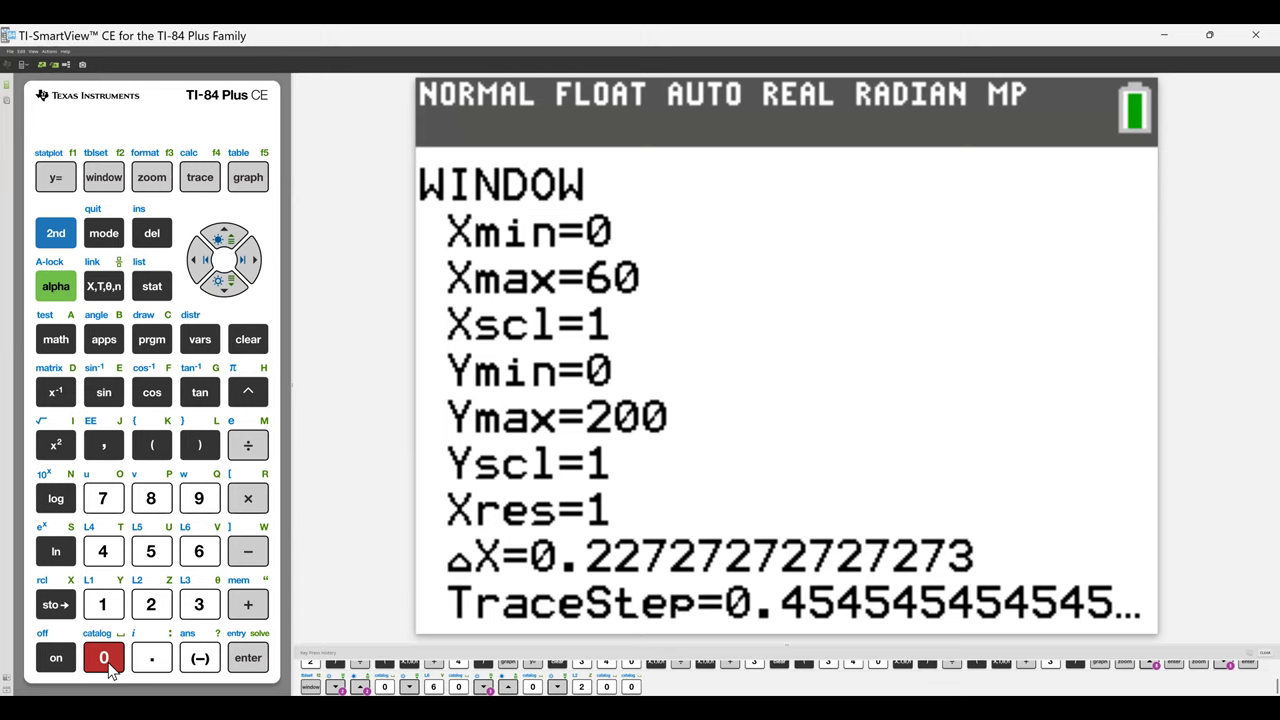
pyautogui.click(246, 170)
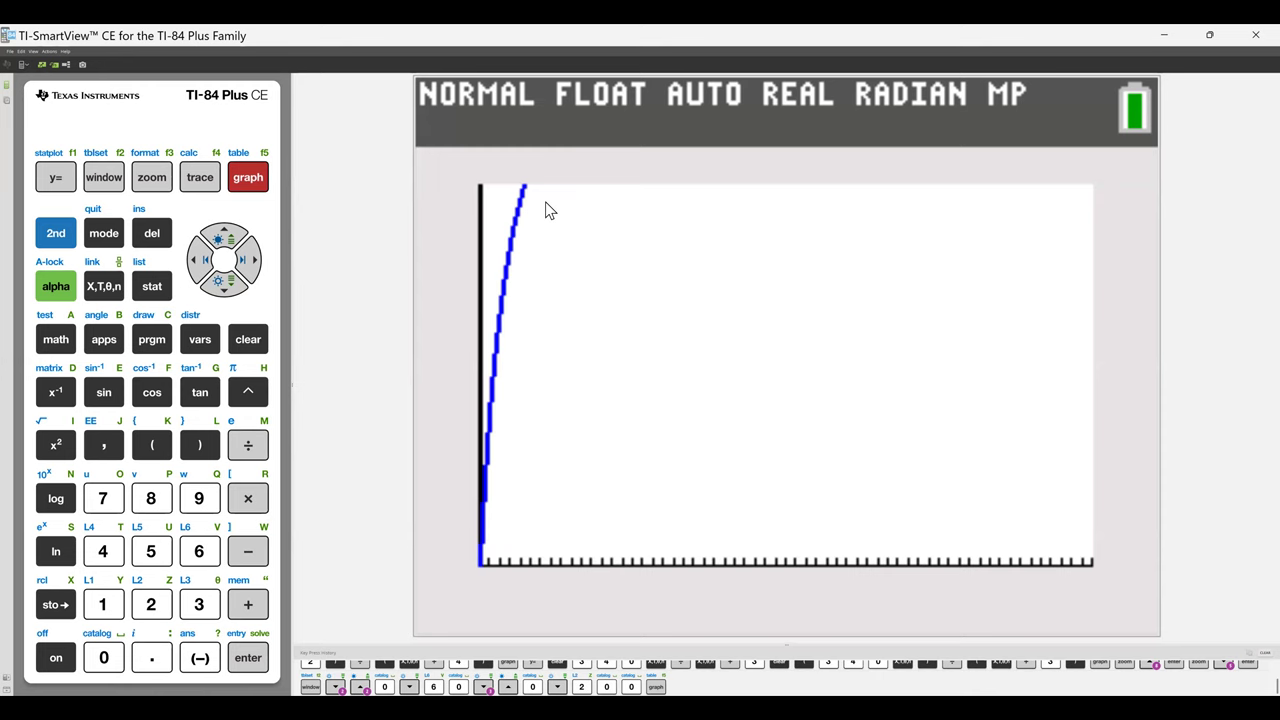
pyautogui.click(104, 180)
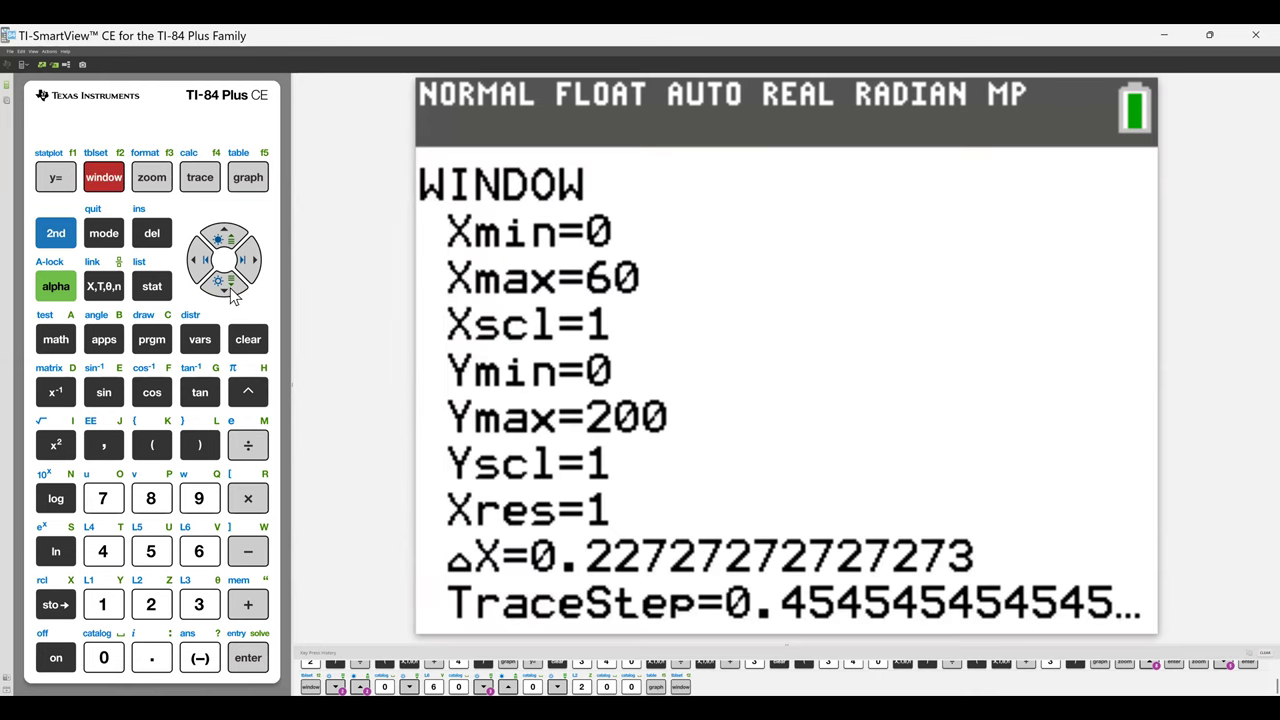
# Raise Ymax to 500 and redraw (340X)/(X+3) in the first quadrant
pyautogui.click(231, 288)
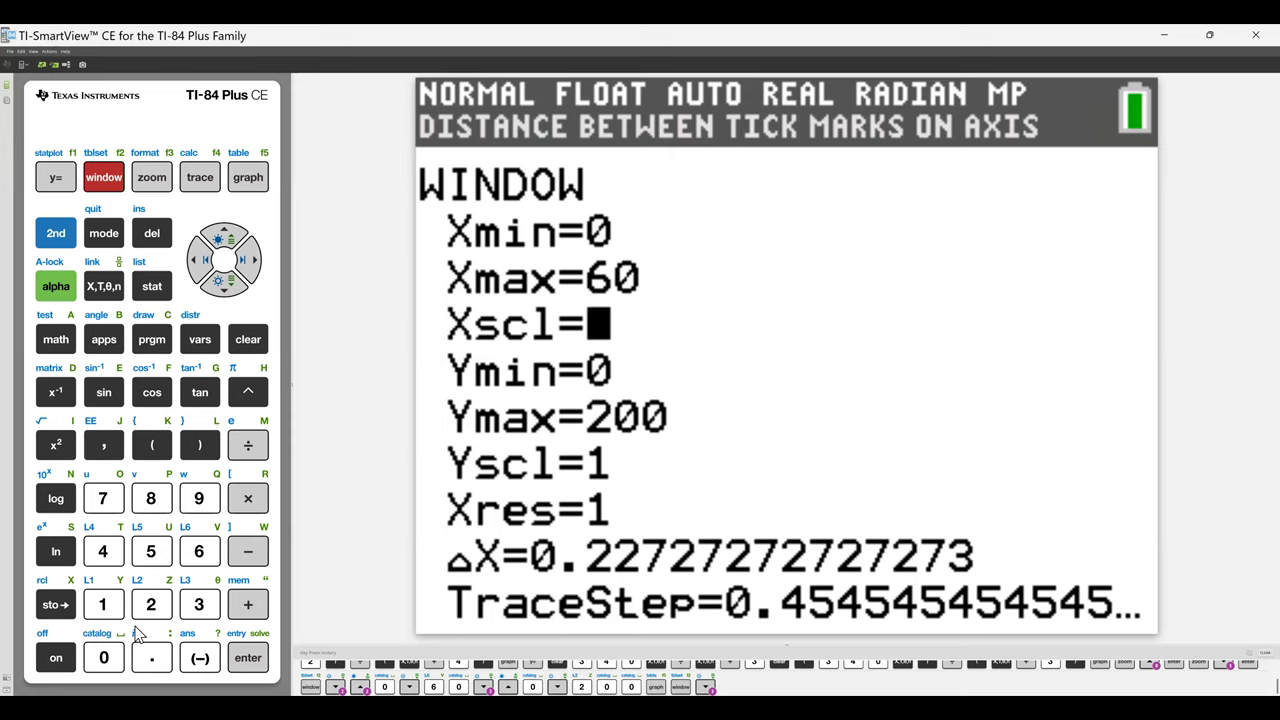
pyautogui.press('Down')
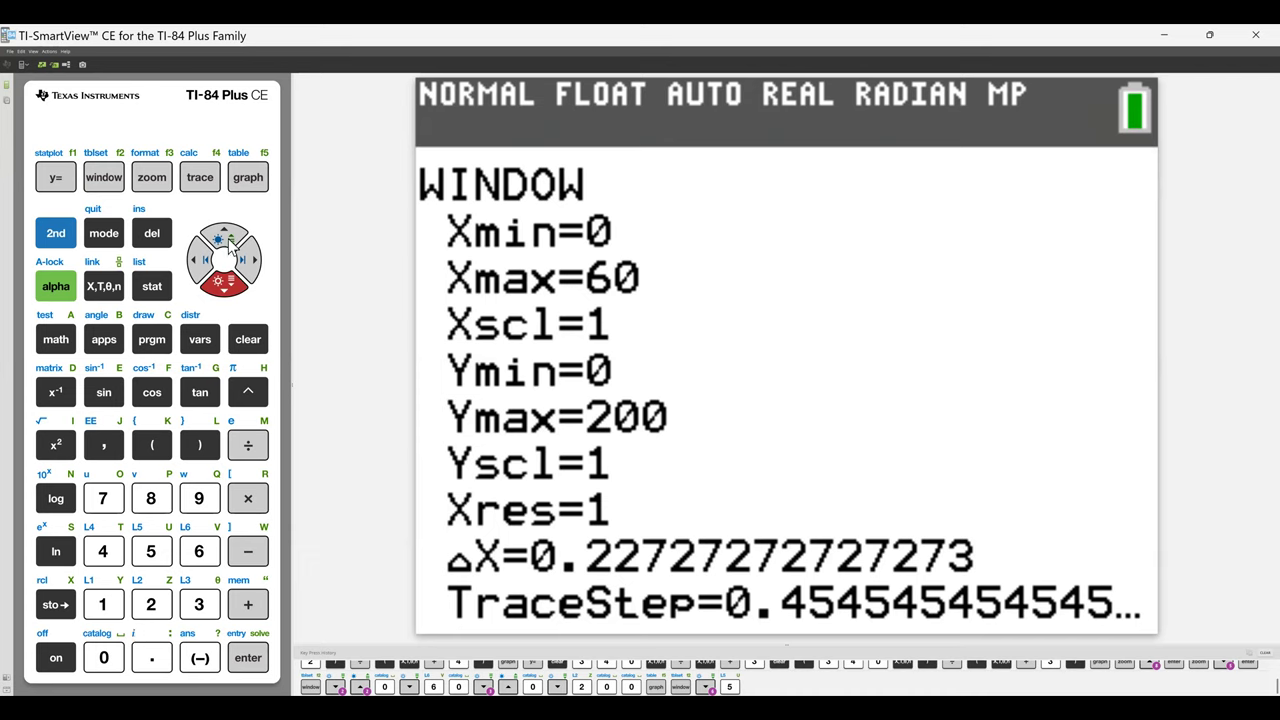
pyautogui.press('0')
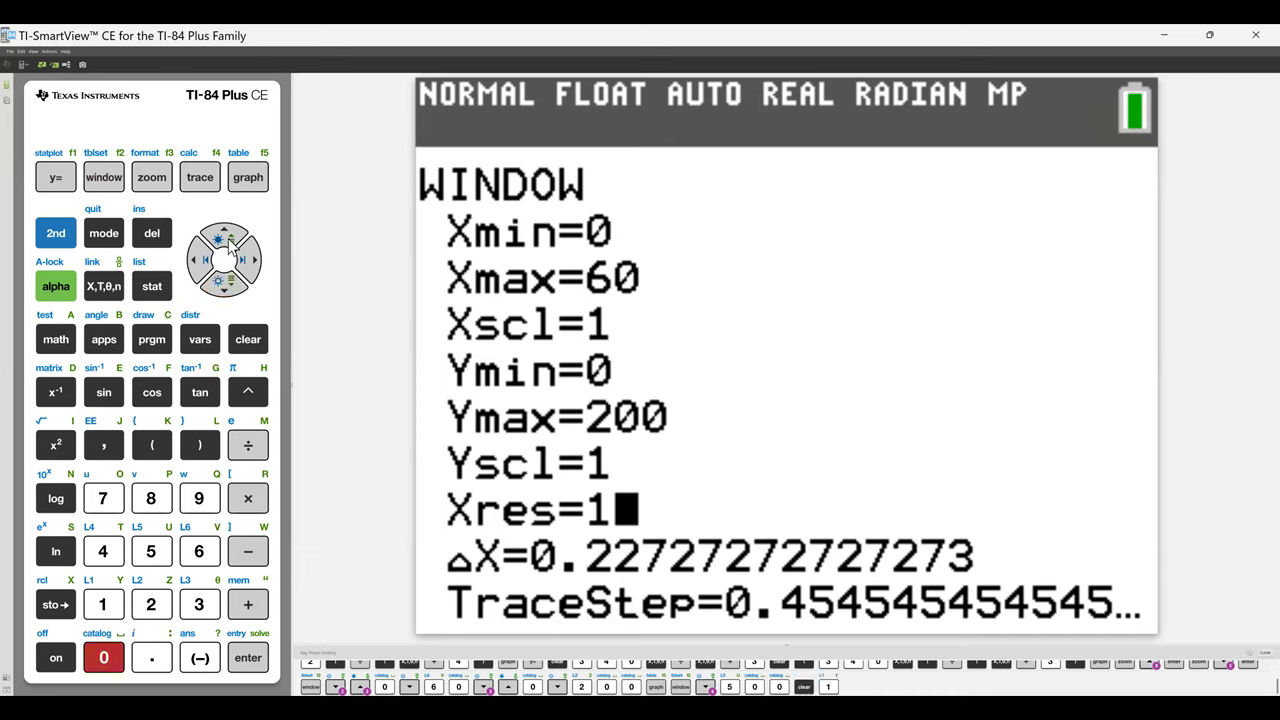
pyautogui.press('BackSpace')
pyautogui.press('1')
pyautogui.press('Up')
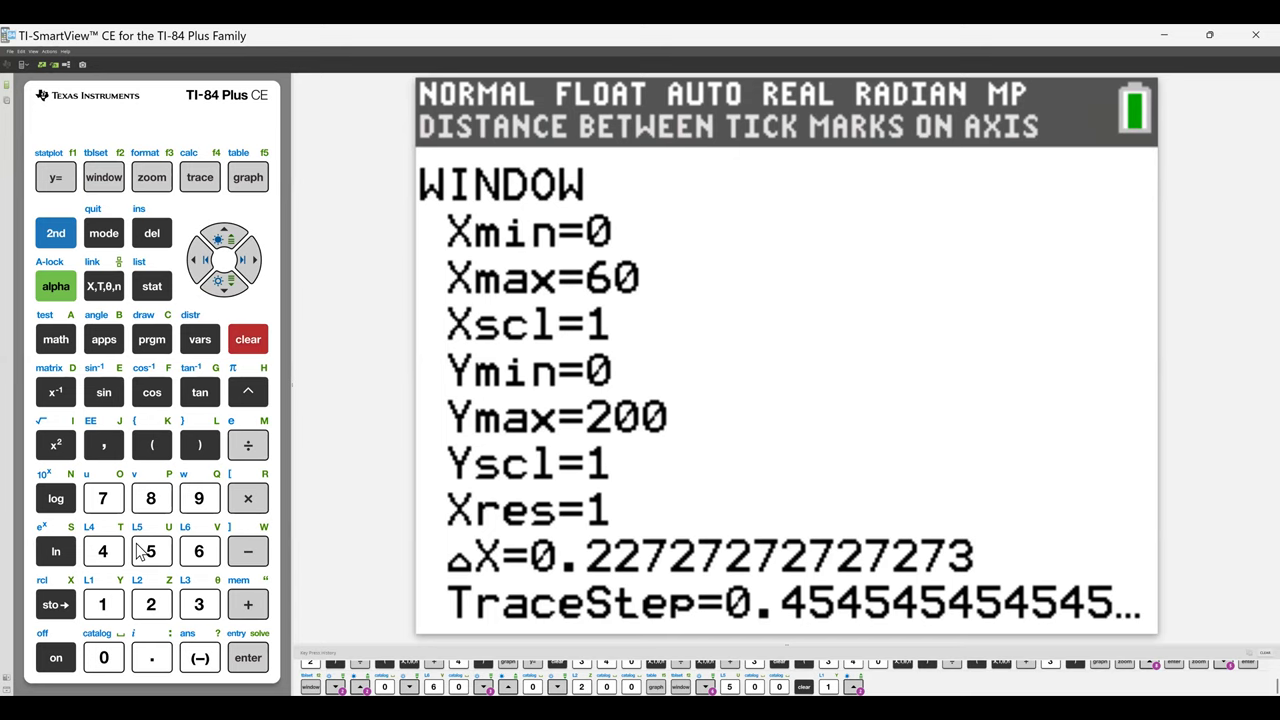
pyautogui.press('Up')
pyautogui.press('1')
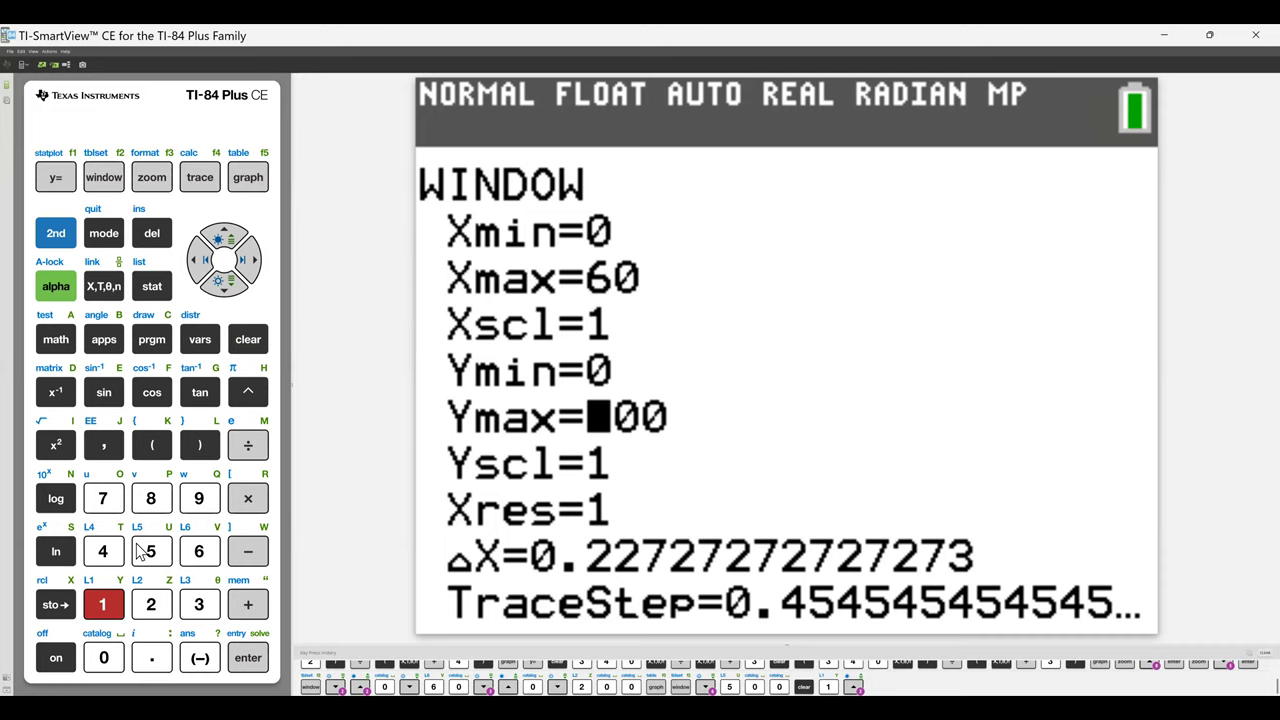
pyautogui.click(252, 184)
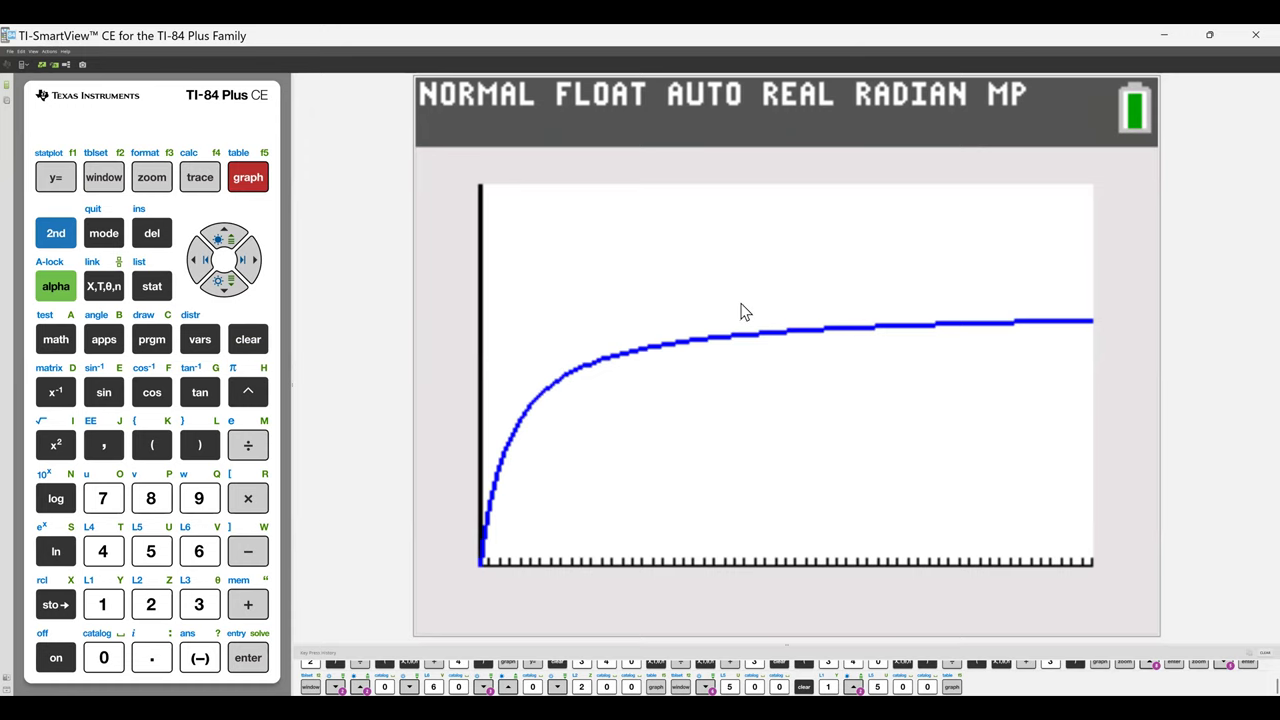
# Go back to the window settings and change Xmax to 120
pyautogui.click(118, 182)
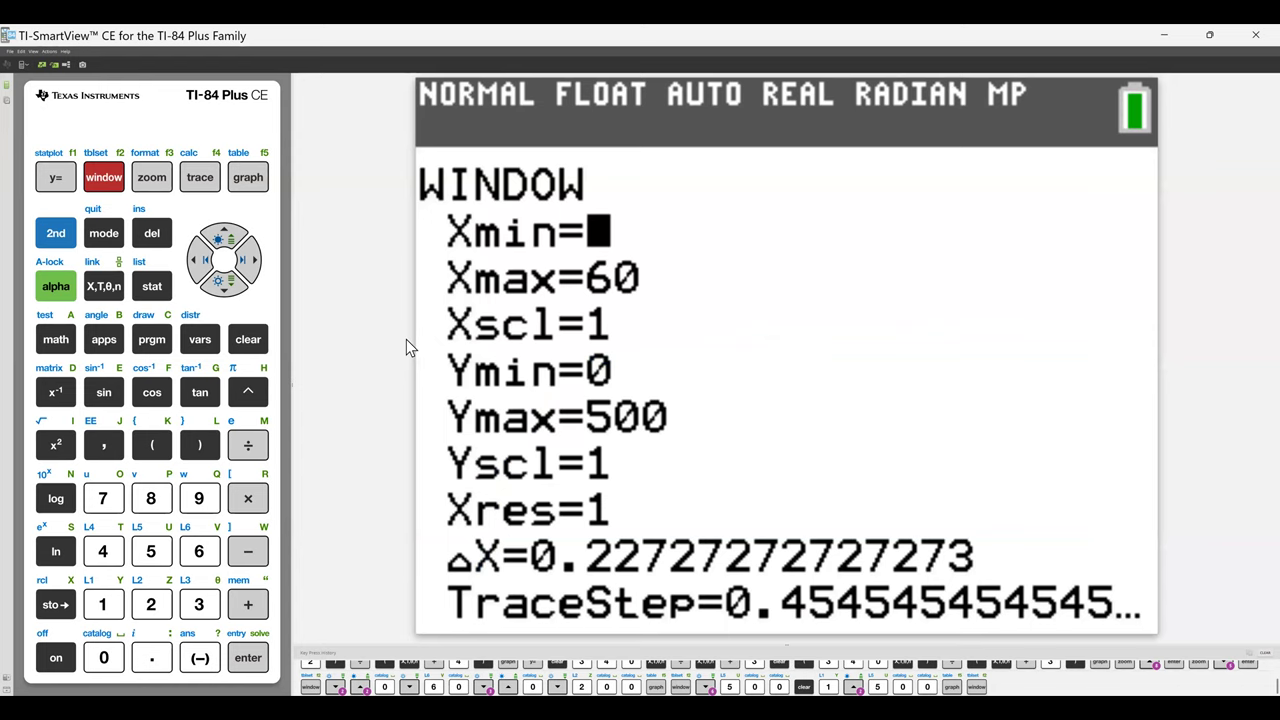
pyautogui.press('Down')
pyautogui.write('120')
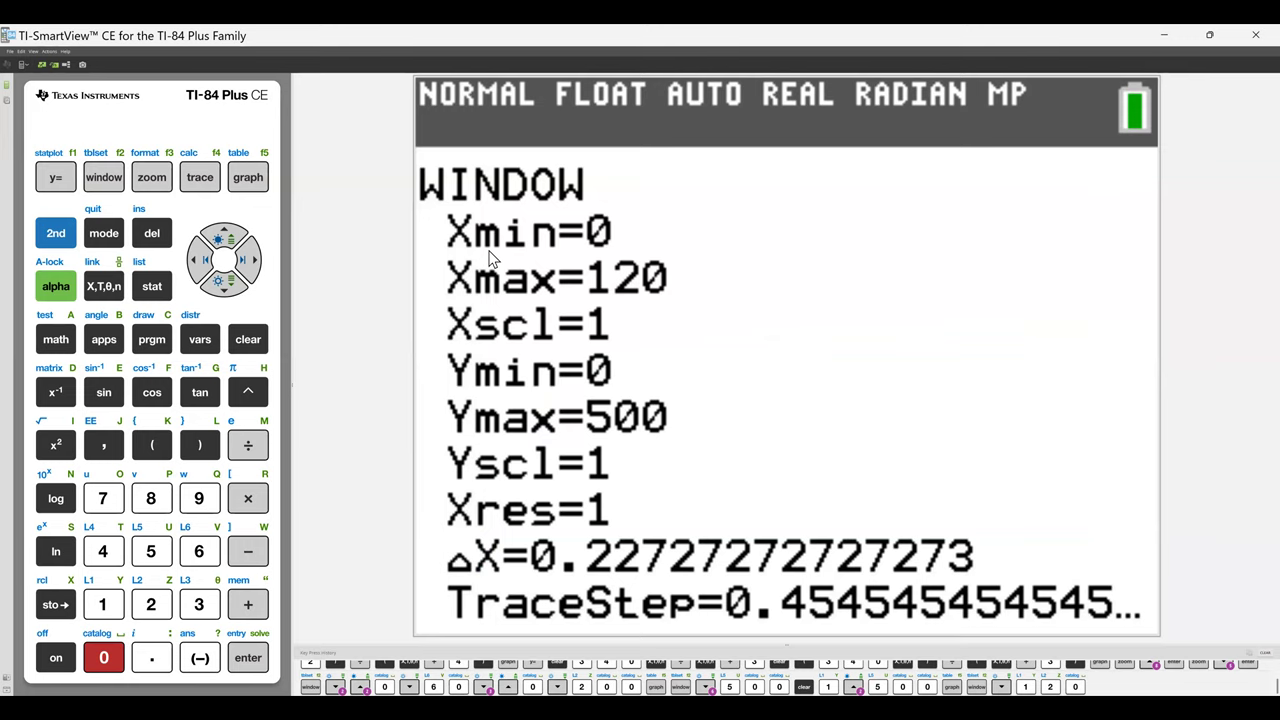
# Redraw (340X)/(X+3) over x from 0 to 120, where it levels off nearly flat
pyautogui.click(248, 177)
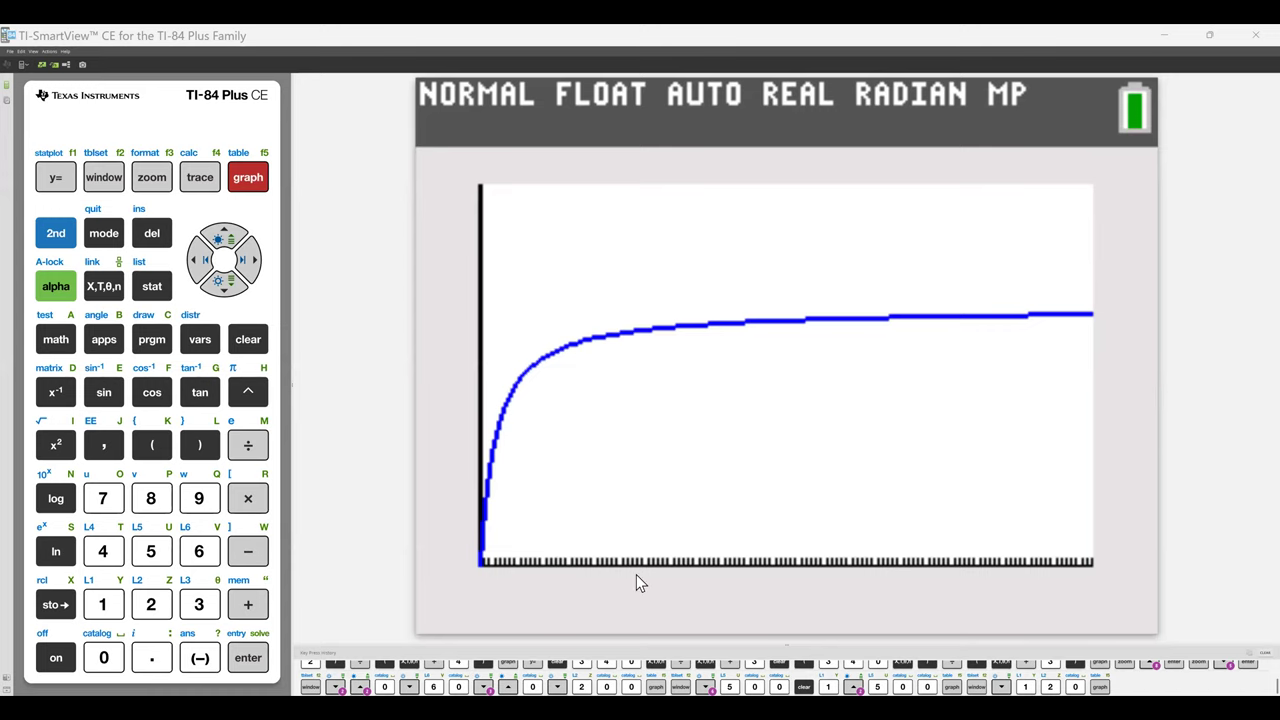
# Quit the graph with 2nd+Mode to an empty home screen, then press 2nd again
pyautogui.click(58, 228)
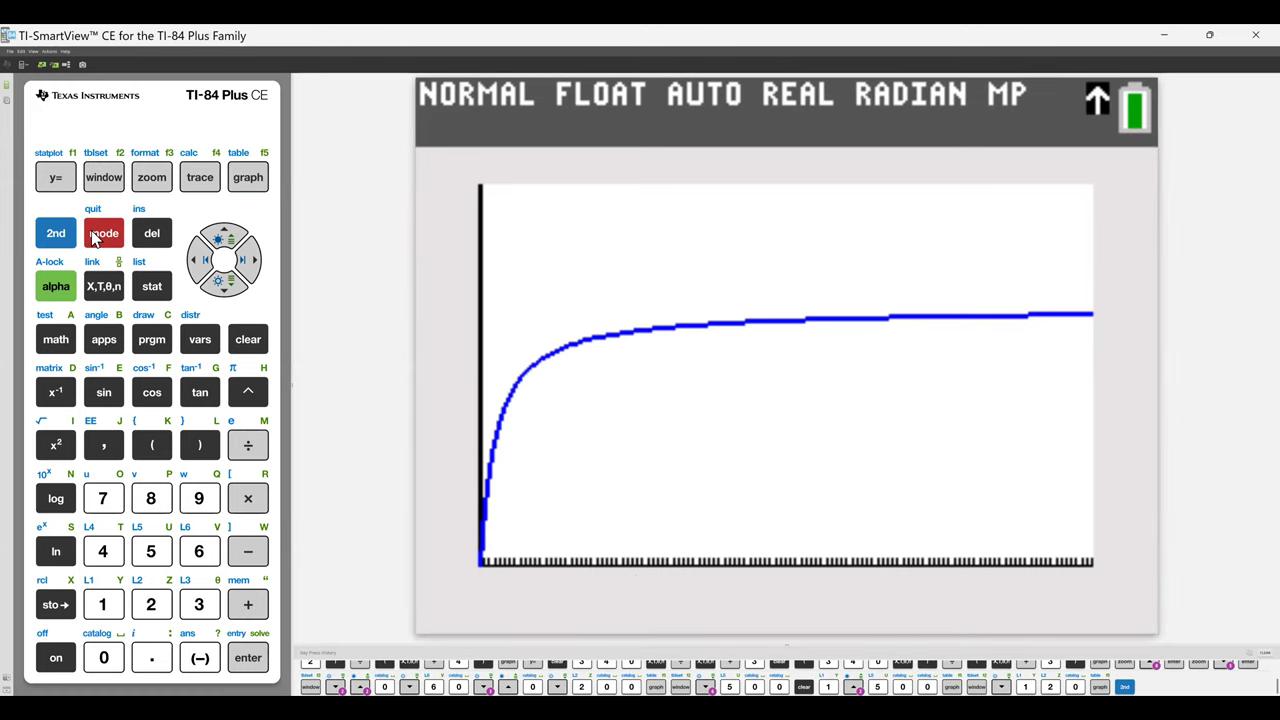
pyautogui.click(95, 238)
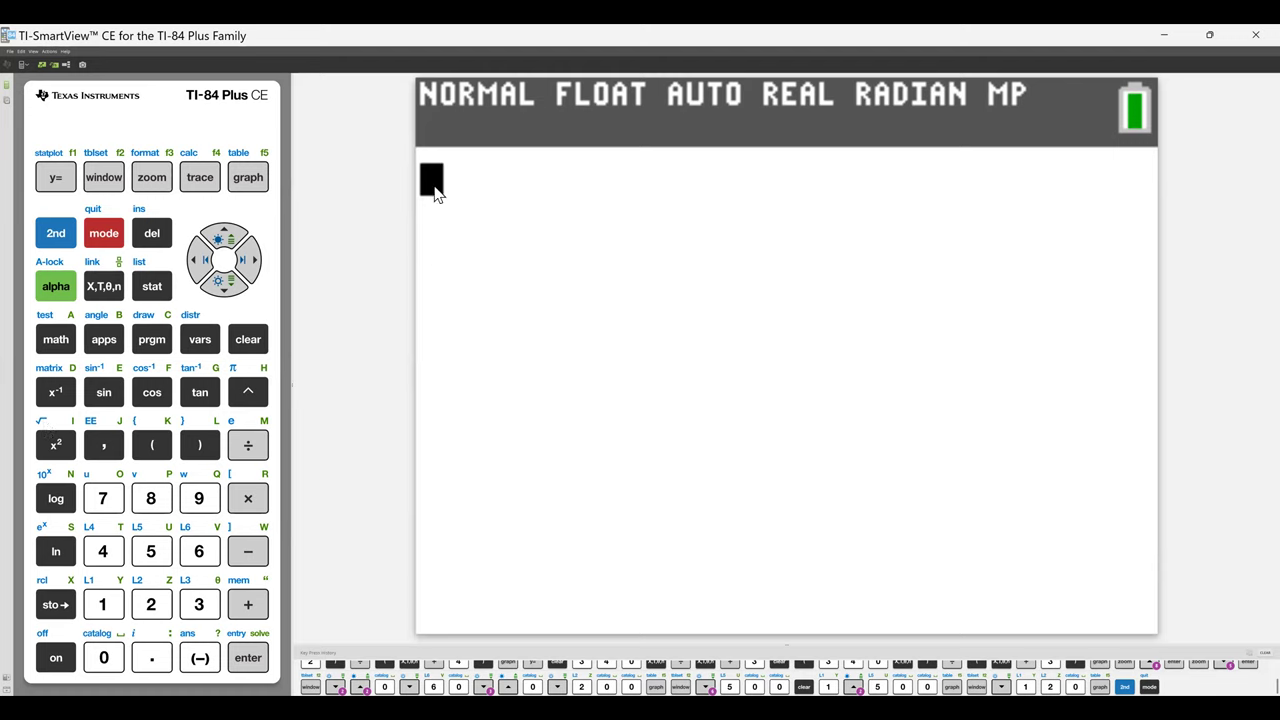
pyautogui.click(55, 233)
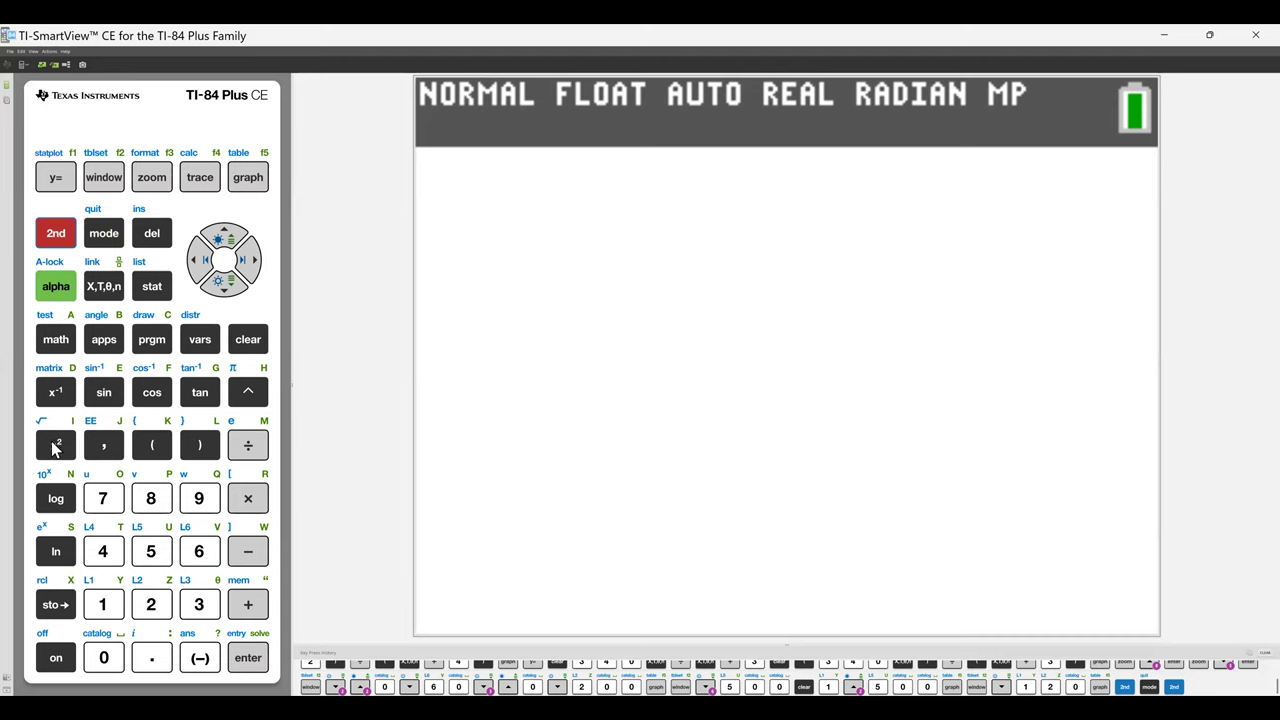
# Insert √ (2nd x²) on the empty home screen to begin a new calculation
pyautogui.click(55, 447)
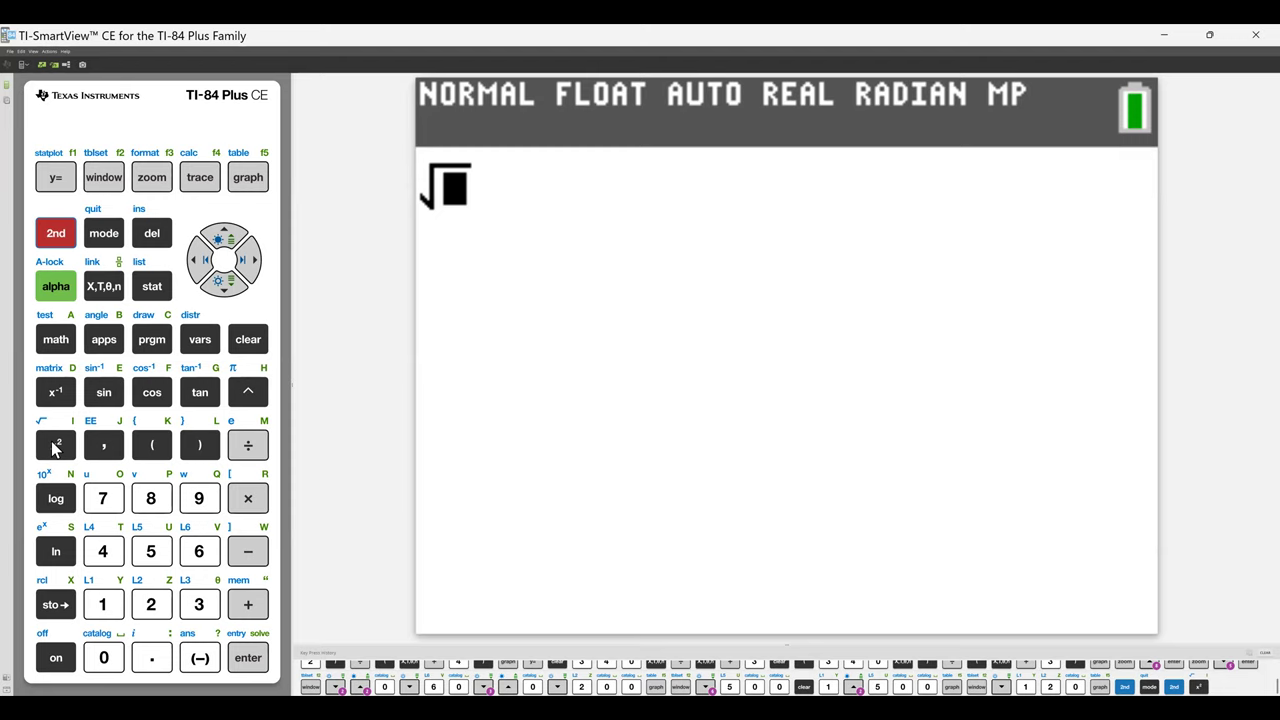